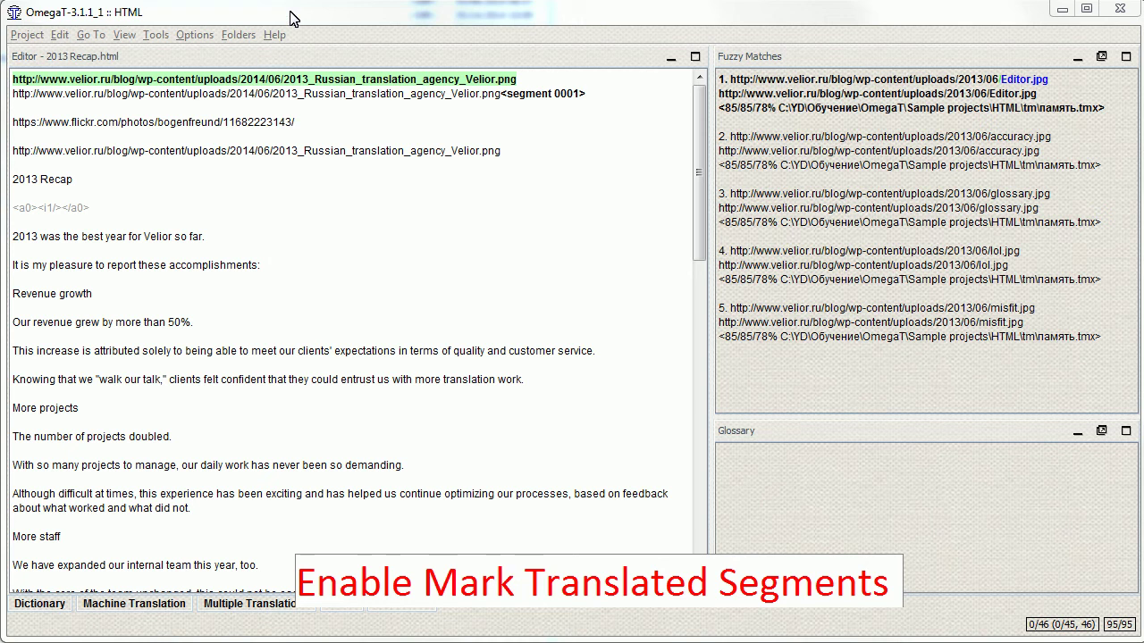
- Turn on the marking of translated segments in the editor
{"action": "left_click", "coordinate": [124, 37]}
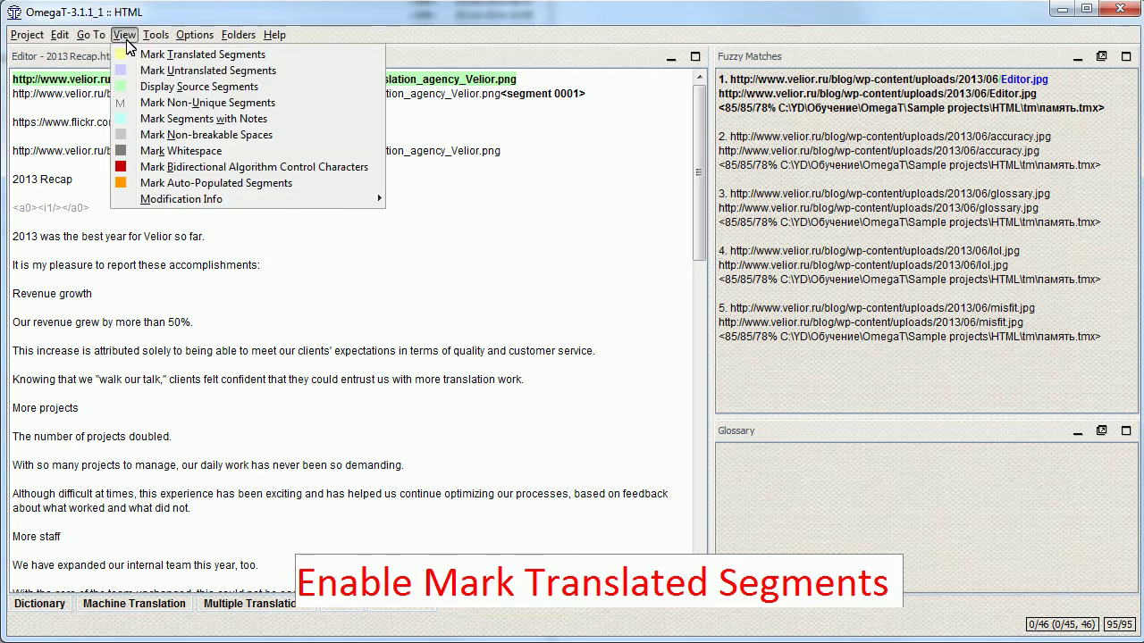
{"action": "left_click", "coordinate": [140, 58]}
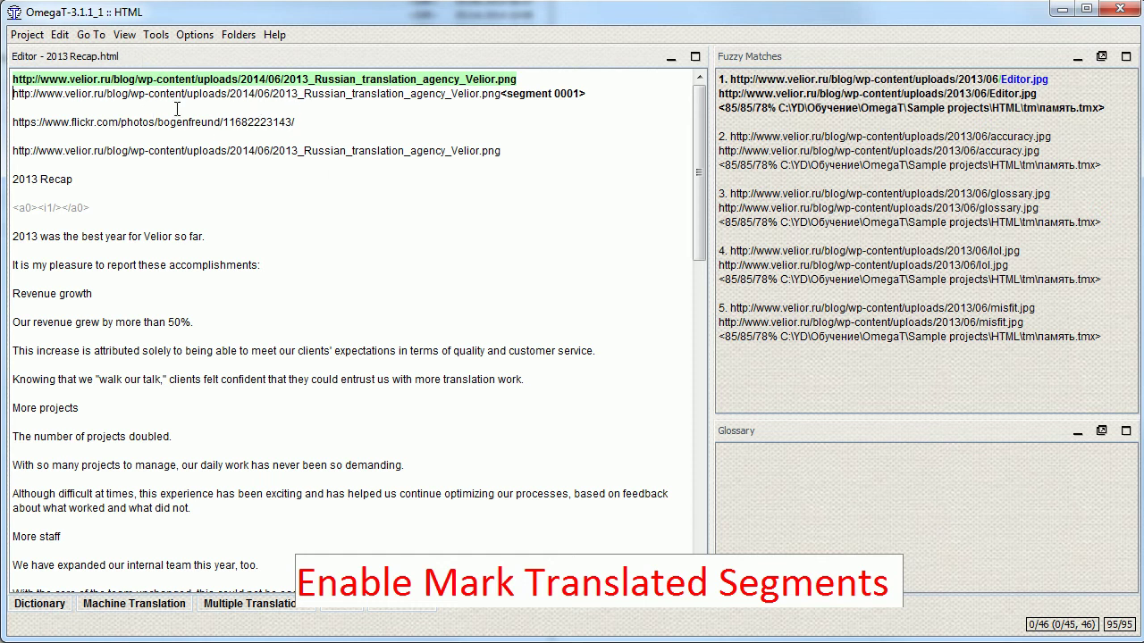
- Translate the "2013 Recap" segment as "2013 результаты" and confirm it
{"action": "left_click", "coordinate": [43, 179]}
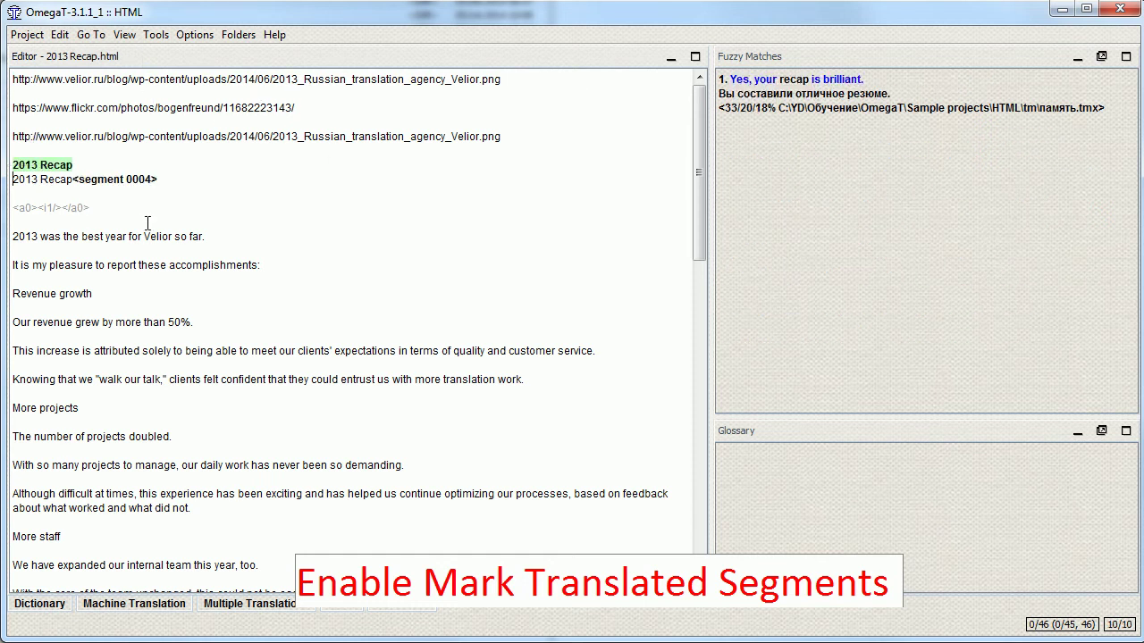
{"action": "key", "text": "End"}
{"action": "key", "text": "ctrl+shift+Left"}
{"action": "key", "text": "BackSpace"}
{"action": "key", "text": "End"}
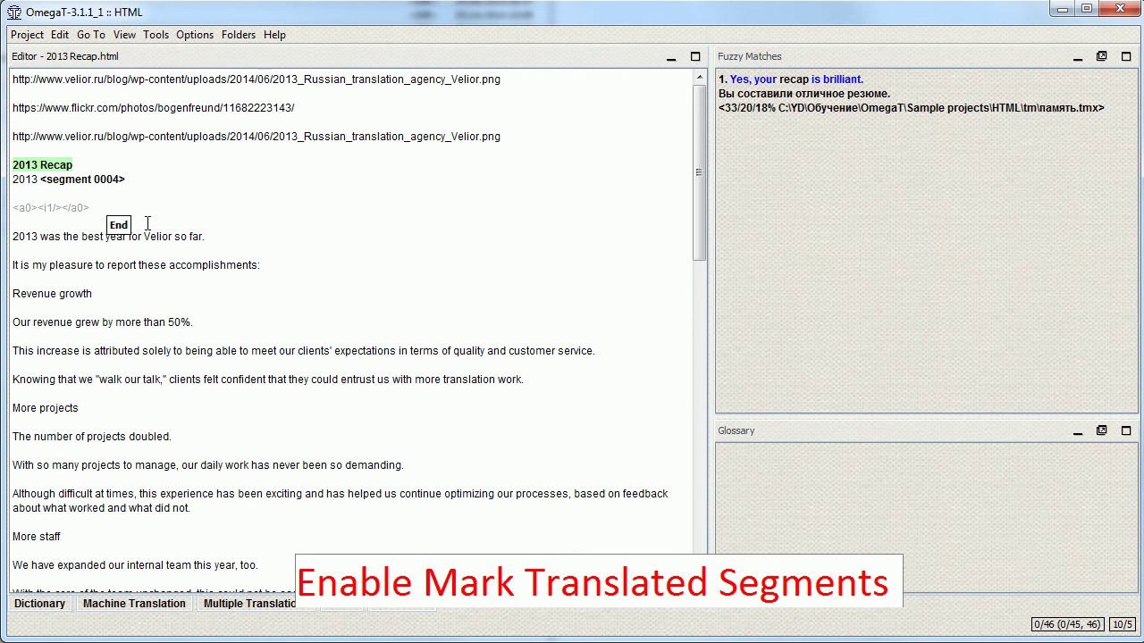
{"action": "type", "text": "результаты"}
{"action": "key", "text": "BackSpace"}
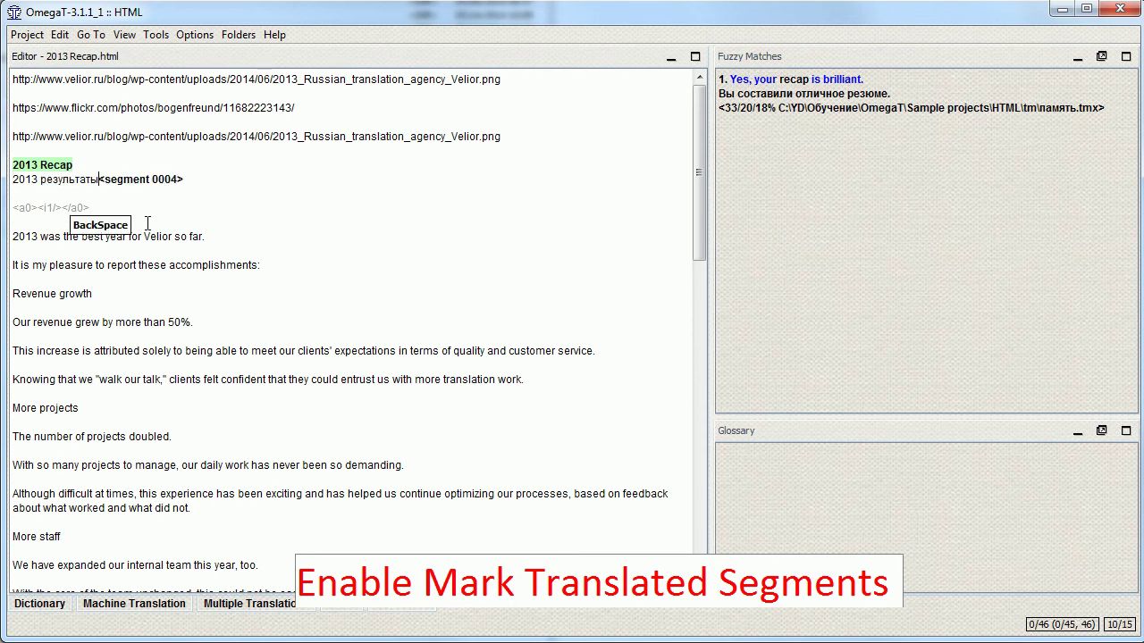
{"action": "key", "text": "Return"}
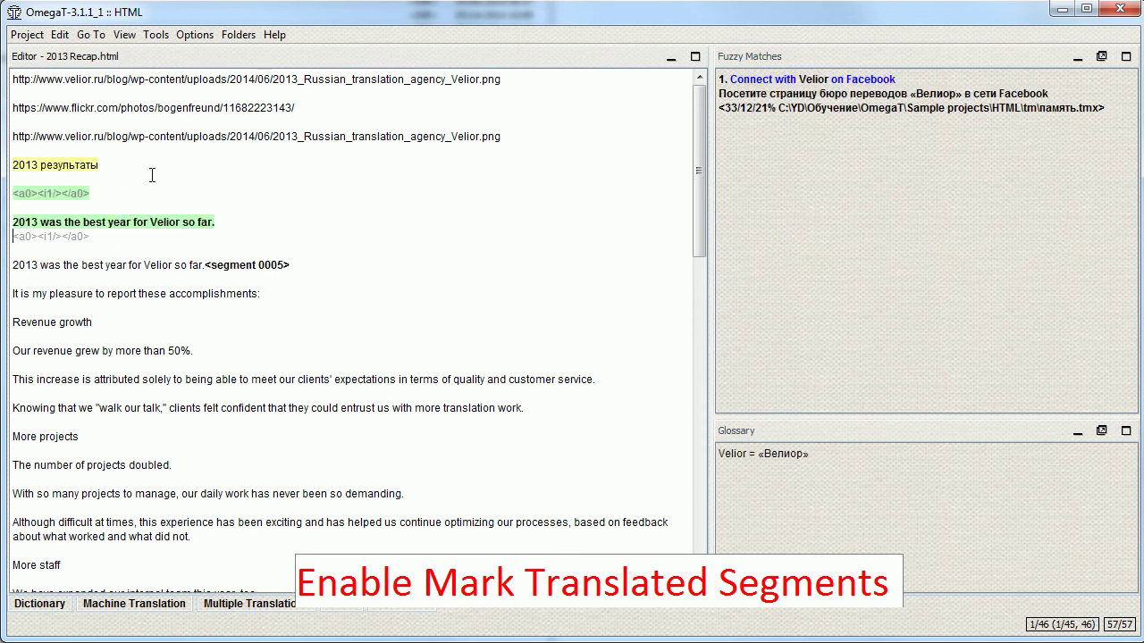
{"action": "left_click_drag", "start_coordinate": [99, 165], "coordinate": [13, 165]}
{"action": "left_click", "coordinate": [27, 165]}
{"action": "left_click_drag", "start_coordinate": [99, 165], "coordinate": [12, 165]}
{"action": "left_click", "coordinate": [43, 166]}
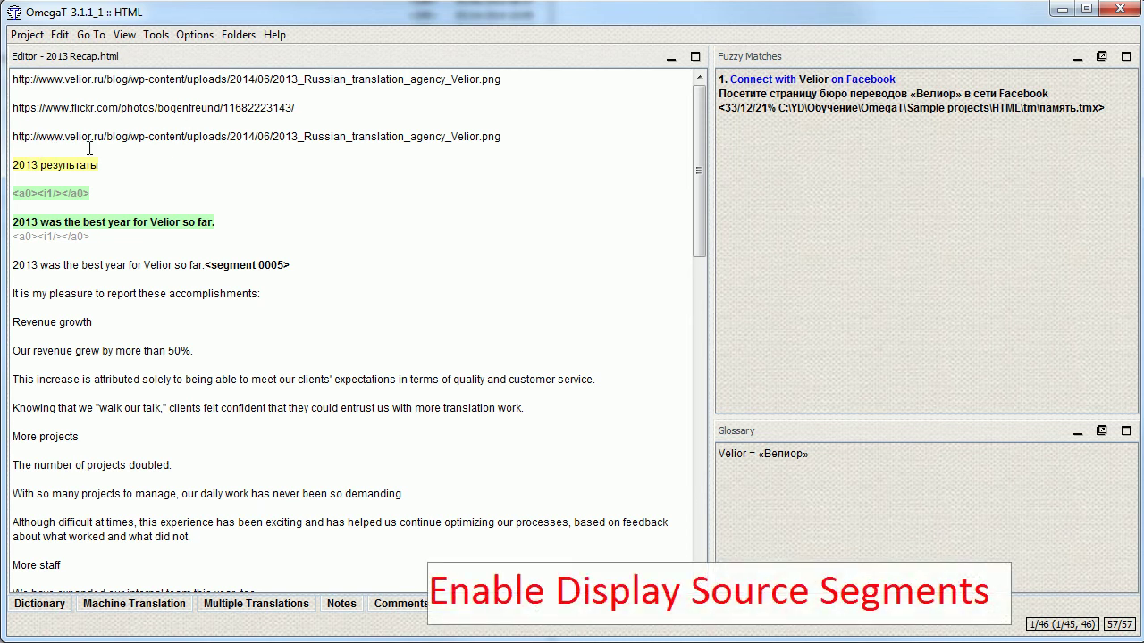
- Turn on the display of source segments in the editor
{"action": "left_click", "coordinate": [93, 34]}
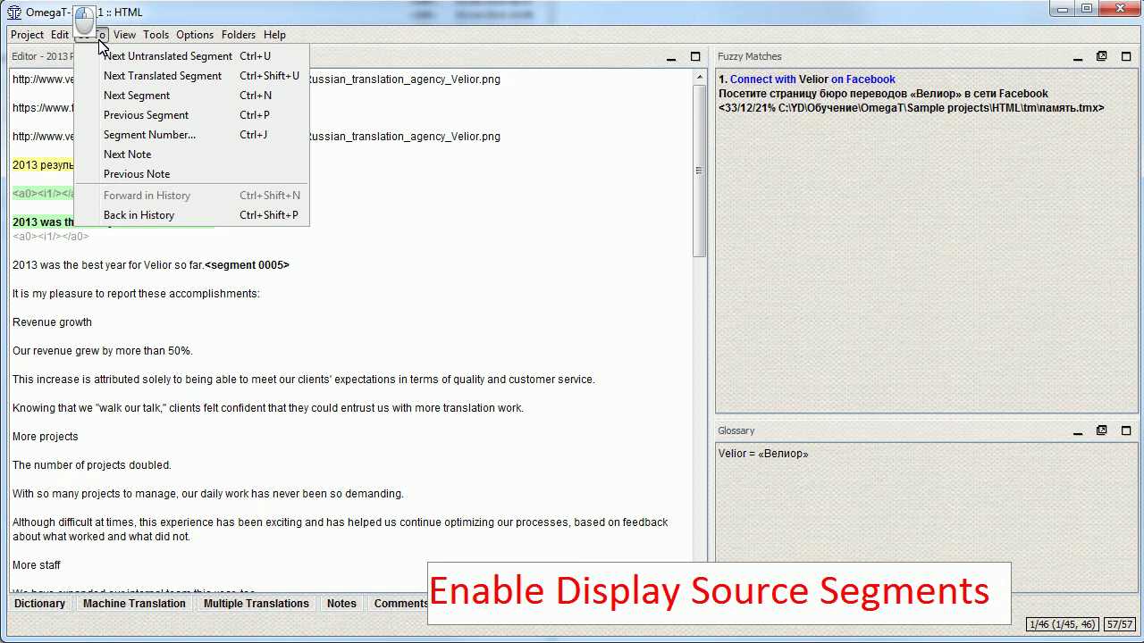
{"action": "mouse_move", "coordinate": [128, 39]}
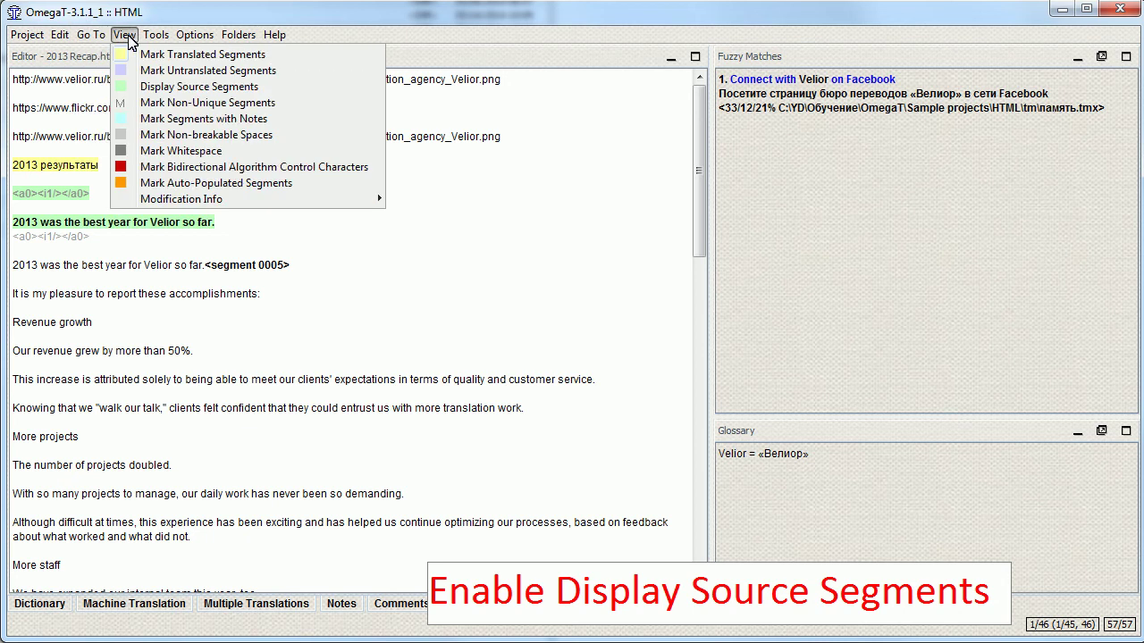
{"action": "left_click", "coordinate": [159, 87]}
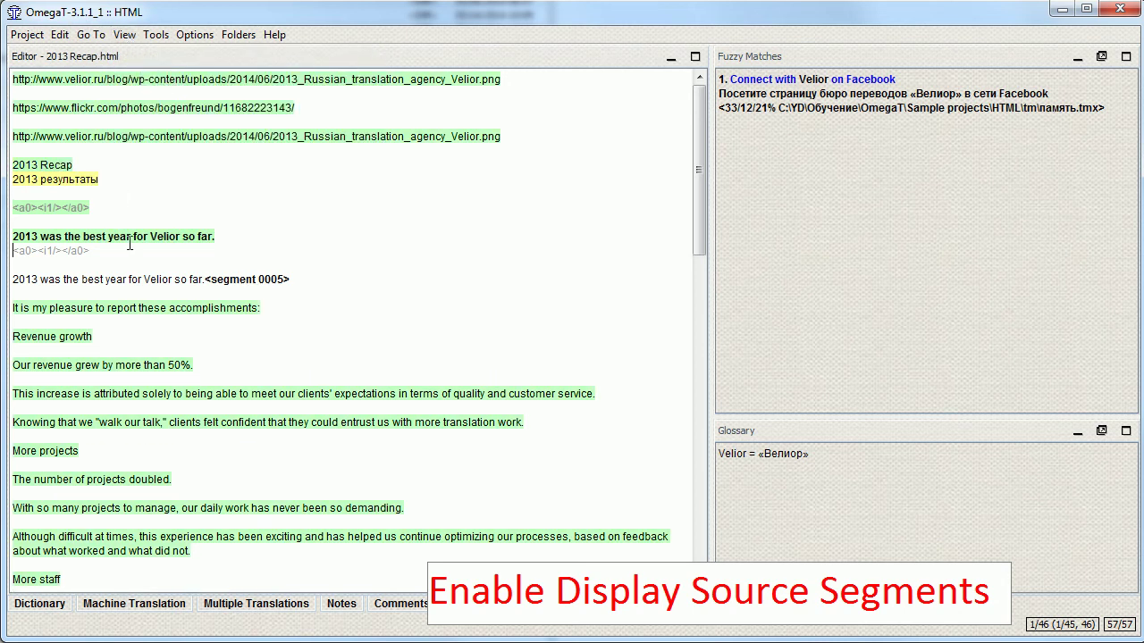
{"action": "left_click_drag", "start_coordinate": [225, 236], "coordinate": [4, 236]}
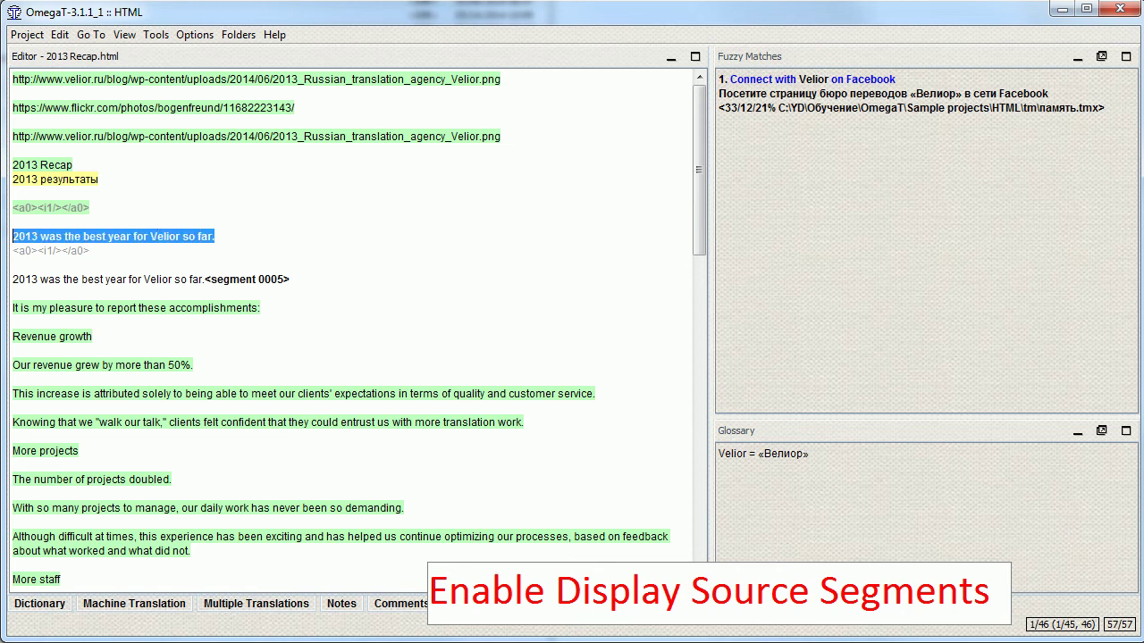
{"action": "left_click_drag", "start_coordinate": [100, 180], "coordinate": [5, 181]}
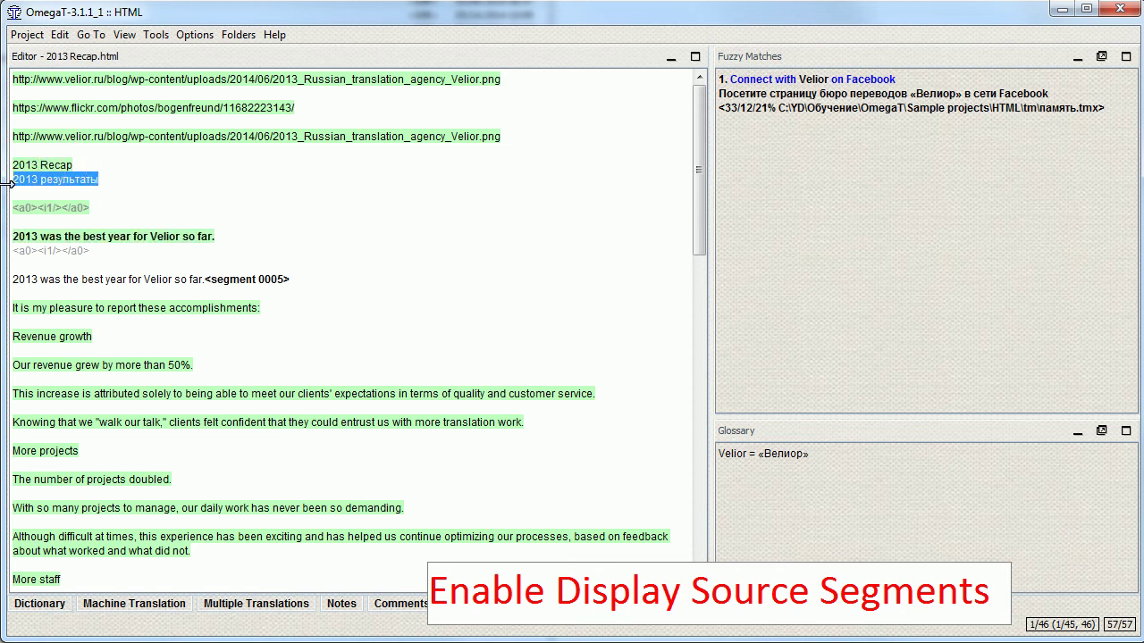
{"action": "left_click", "coordinate": [145, 257]}
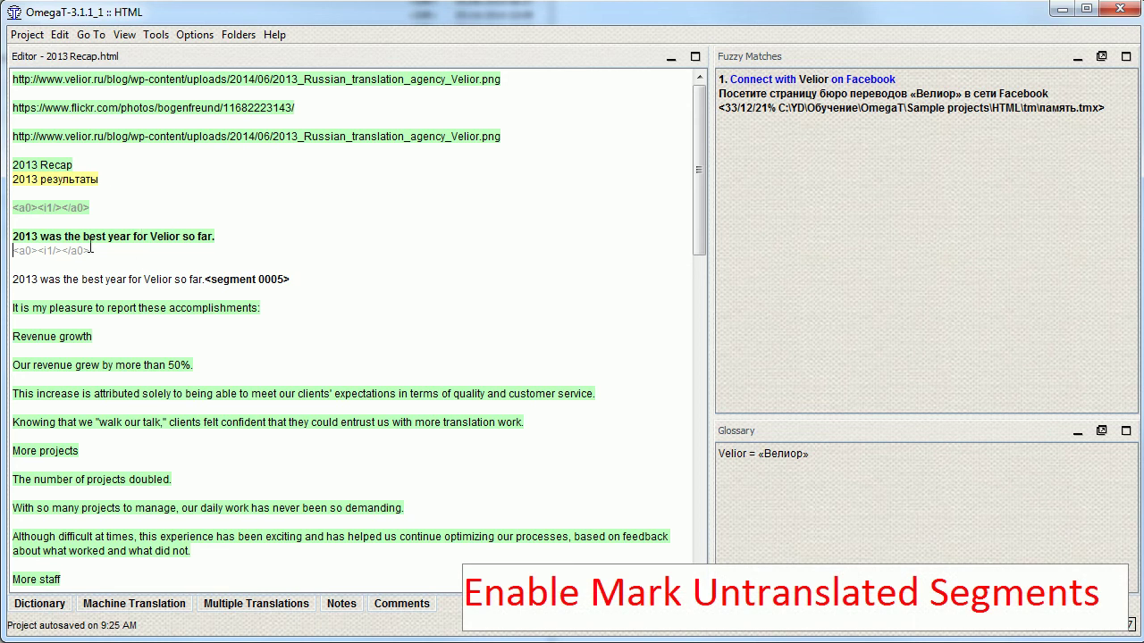
- Turn on the marking of untranslated segments in the editor
{"action": "left_click", "coordinate": [125, 36]}
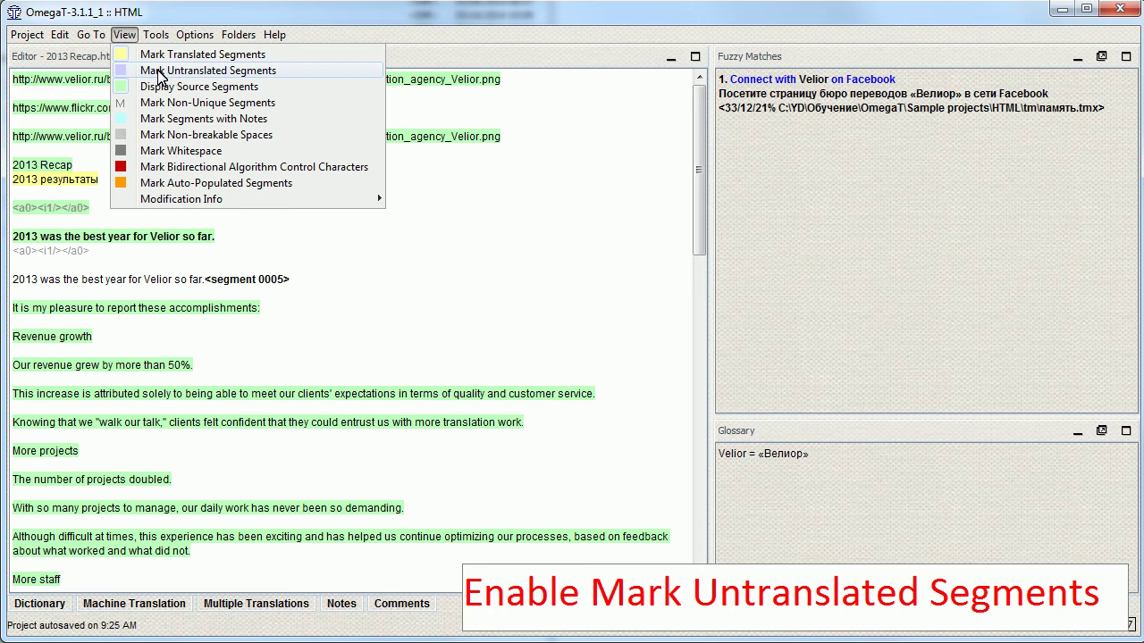
{"action": "left_click", "coordinate": [158, 70]}
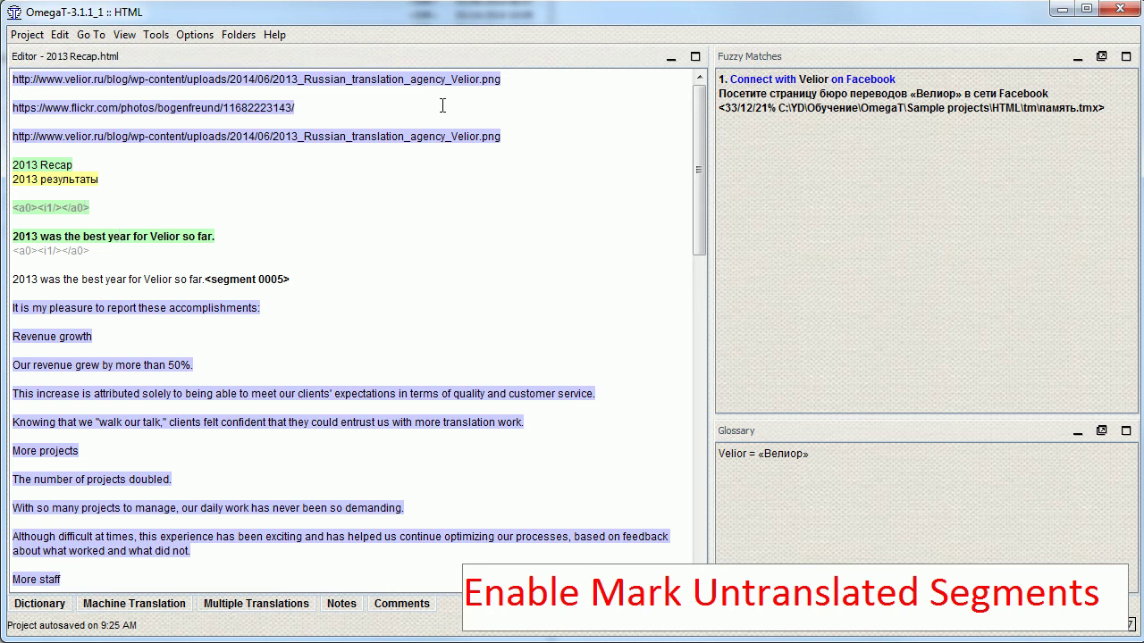
{"action": "left_click_drag", "start_coordinate": [500, 78], "coordinate": [14, 87]}
{"action": "left_click_drag", "start_coordinate": [113, 179], "coordinate": [11, 168]}
{"action": "left_click", "coordinate": [124, 182]}
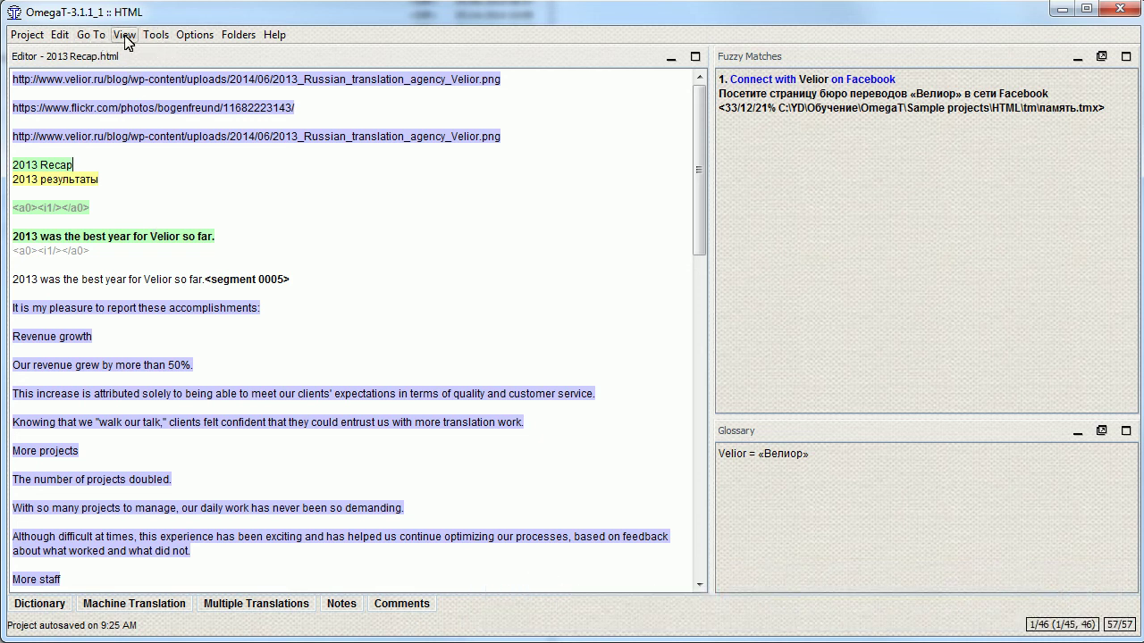
{"action": "left_click", "coordinate": [125, 37]}
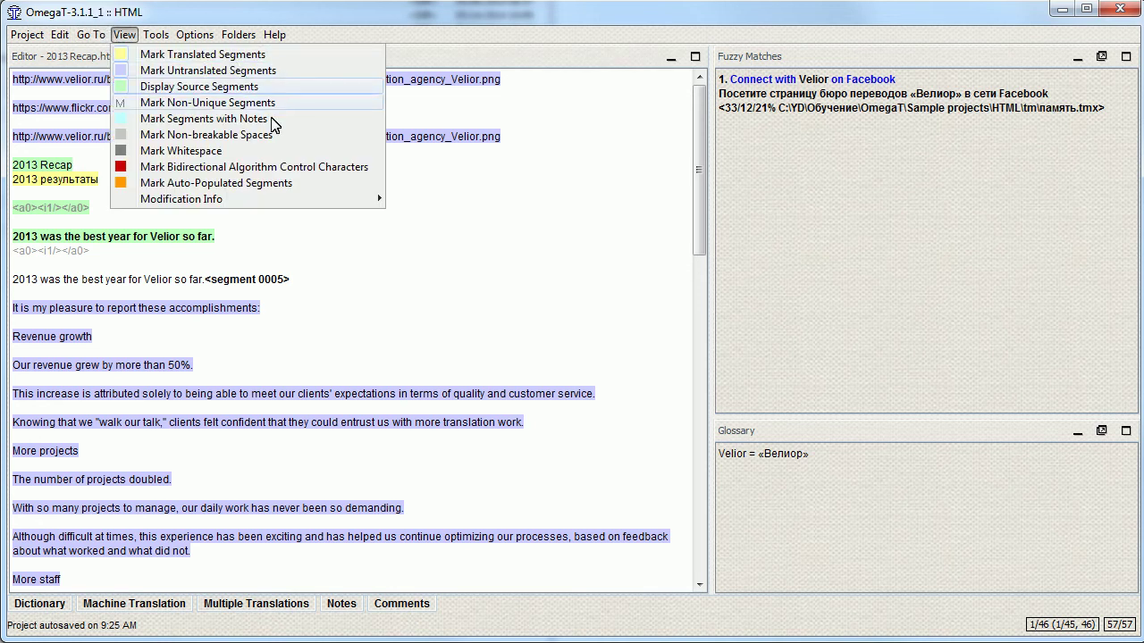
{"action": "left_click", "coordinate": [329, 235]}
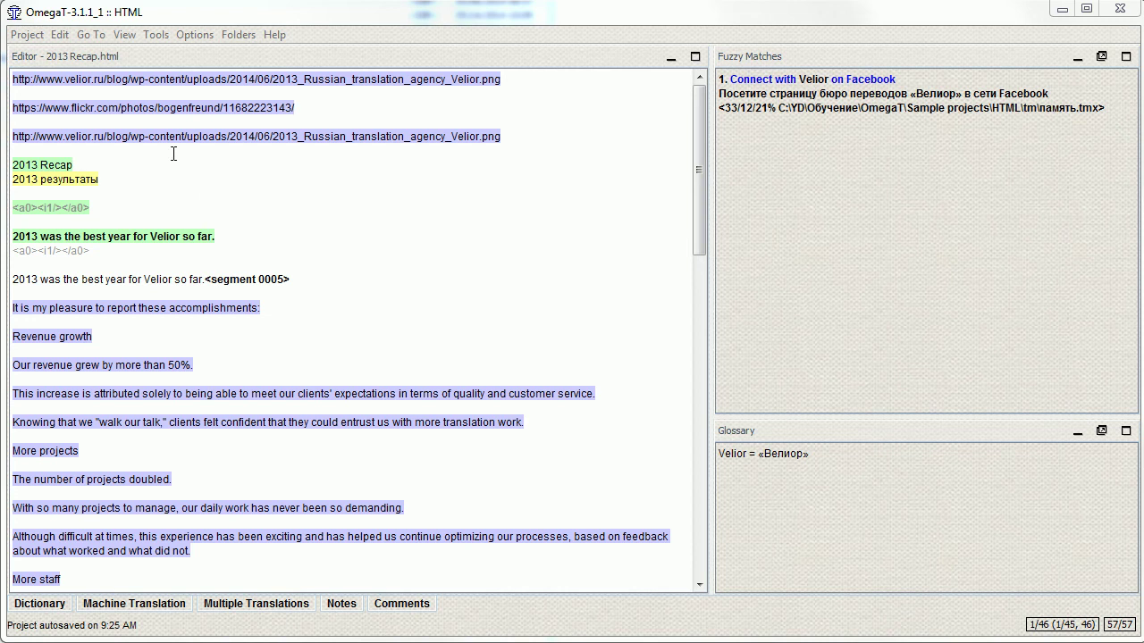
- Turn on the marking of non-unique segments in the editor
{"action": "left_click", "coordinate": [124, 34]}
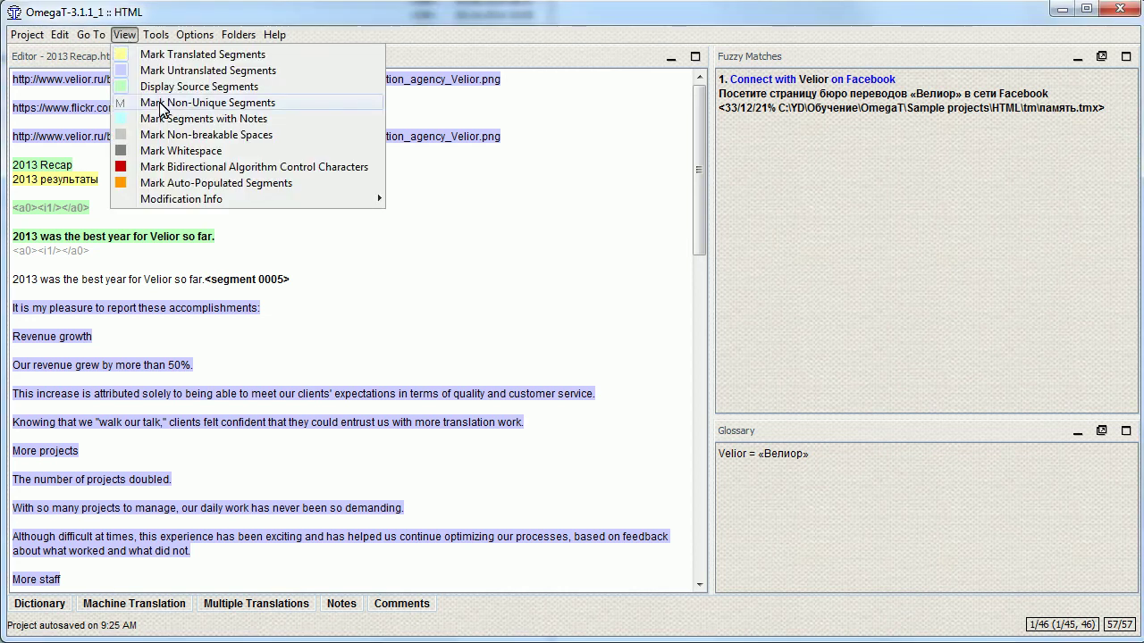
{"action": "left_click", "coordinate": [293, 105]}
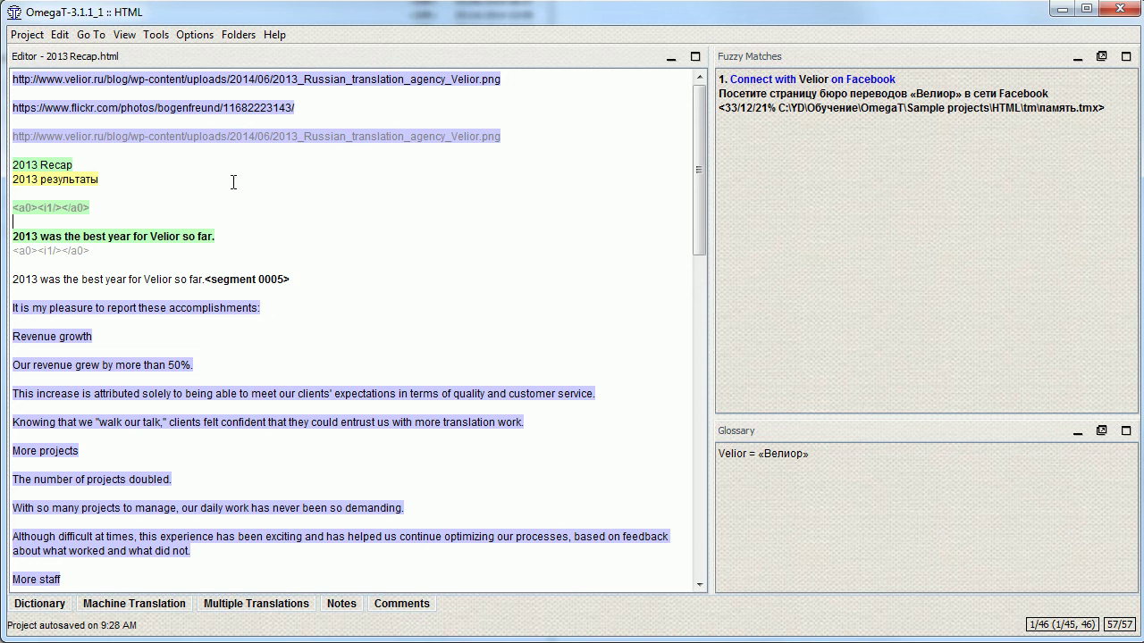
- Open the first image URL segment and try to confirm its unchanged source text as the translation
{"action": "left_click", "coordinate": [277, 77]}
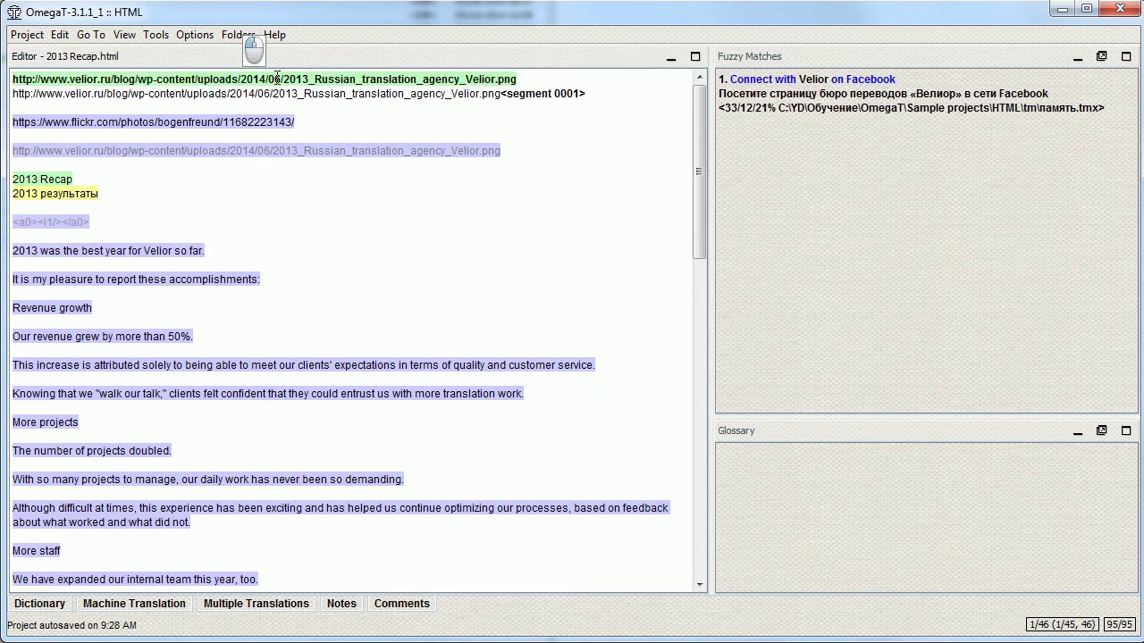
{"action": "left_click", "coordinate": [347, 93]}
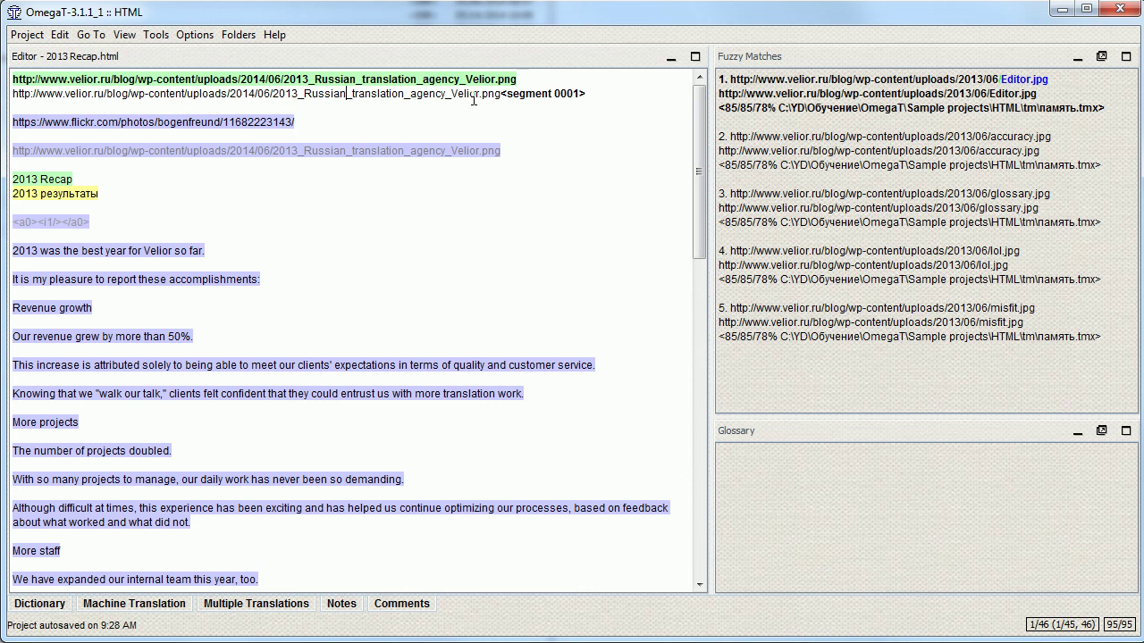
{"action": "key", "text": "Return"}
{"action": "key", "text": "ctrl+Return"}
{"action": "key", "text": "Return"}
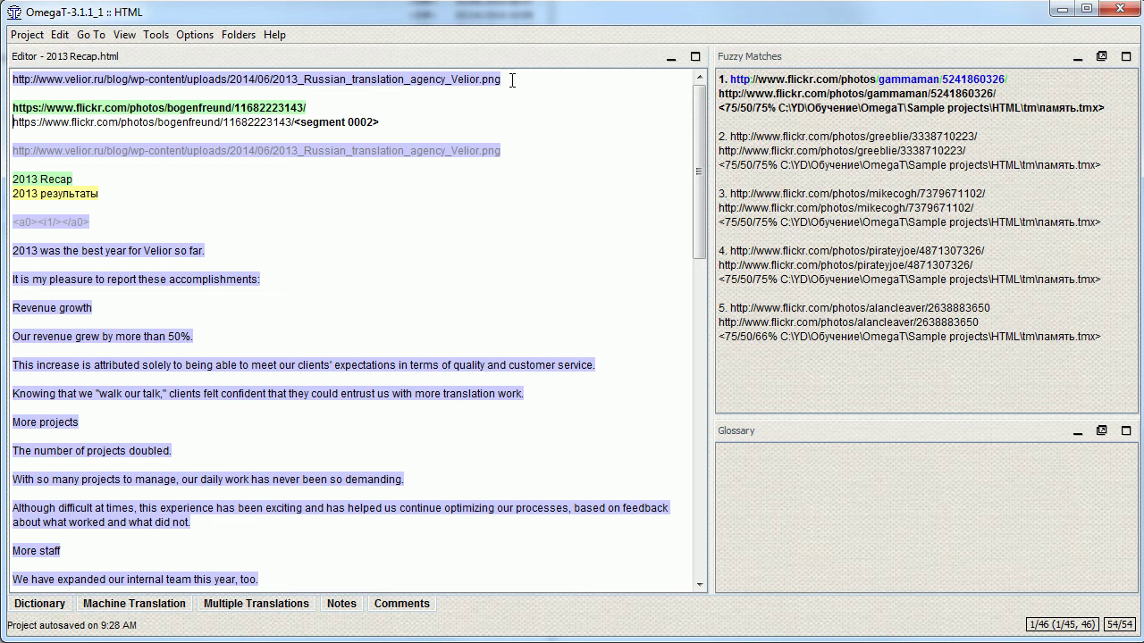
{"action": "left_click_drag", "start_coordinate": [510, 80], "coordinate": [59, 95]}
{"action": "left_click_drag", "start_coordinate": [117, 191], "coordinate": [9, 191]}
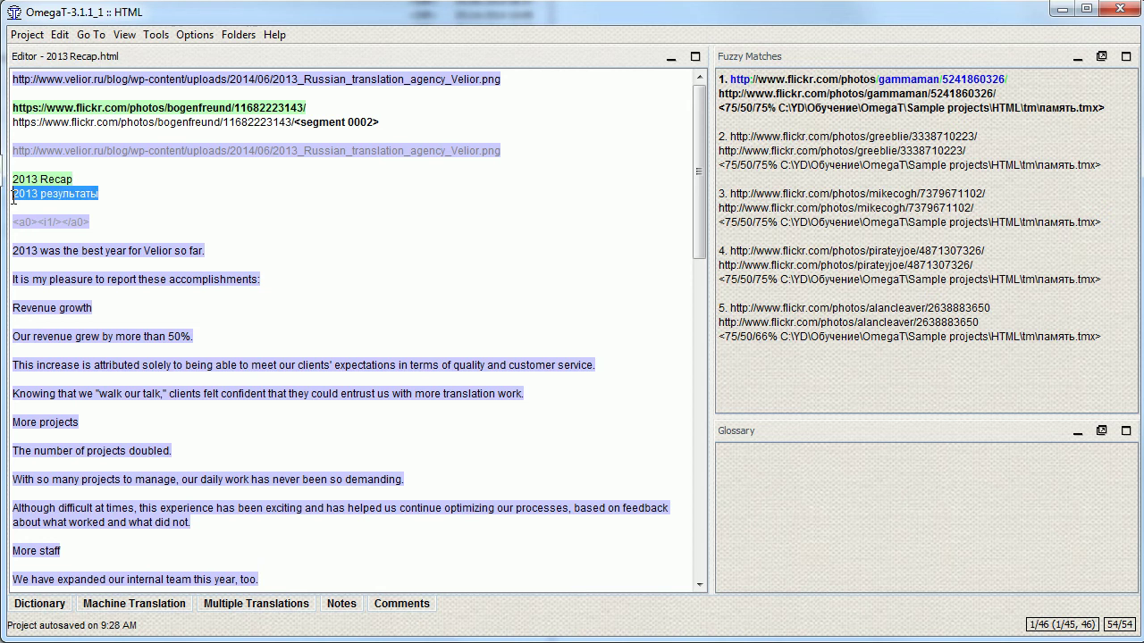
{"action": "left_click", "coordinate": [65, 195]}
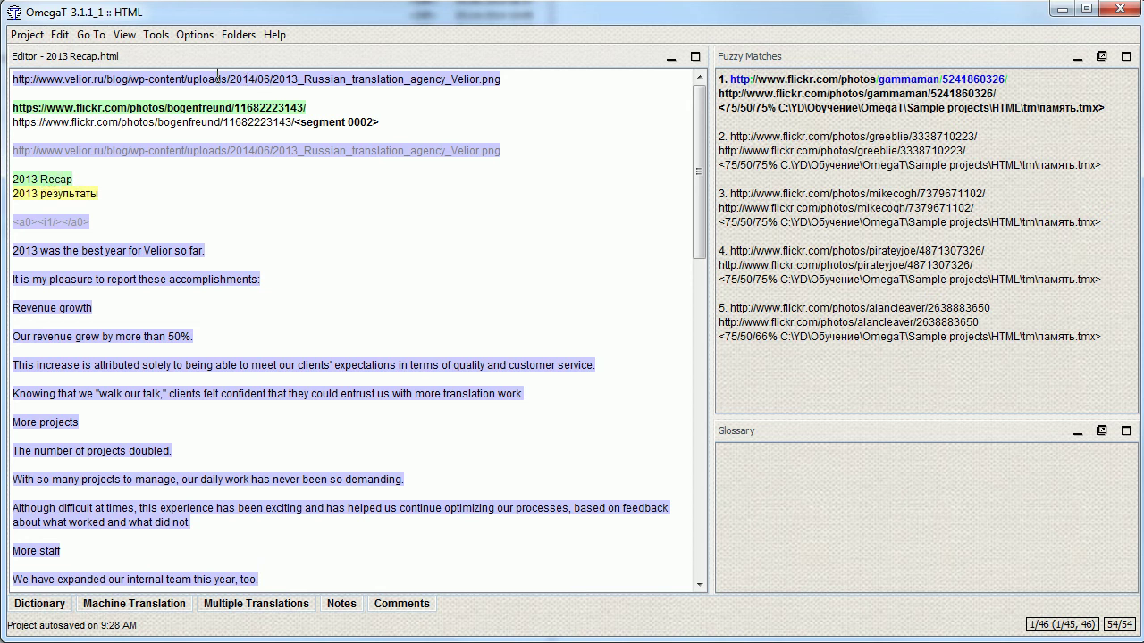
{"action": "left_click", "coordinate": [300, 95]}
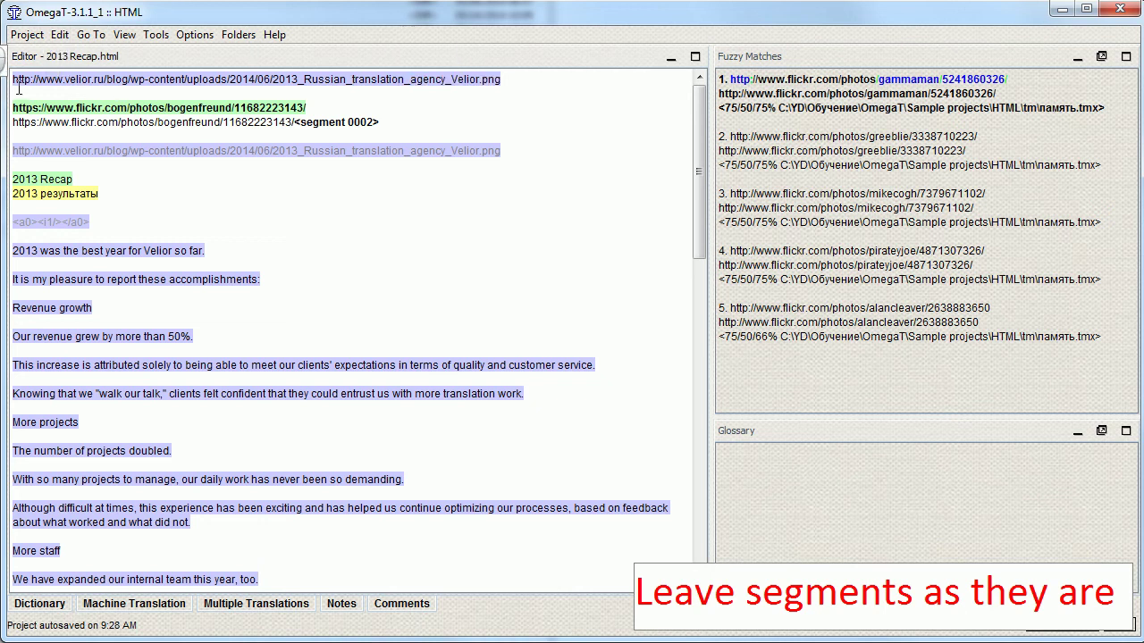
{"action": "triple_click", "coordinate": [54, 82]}
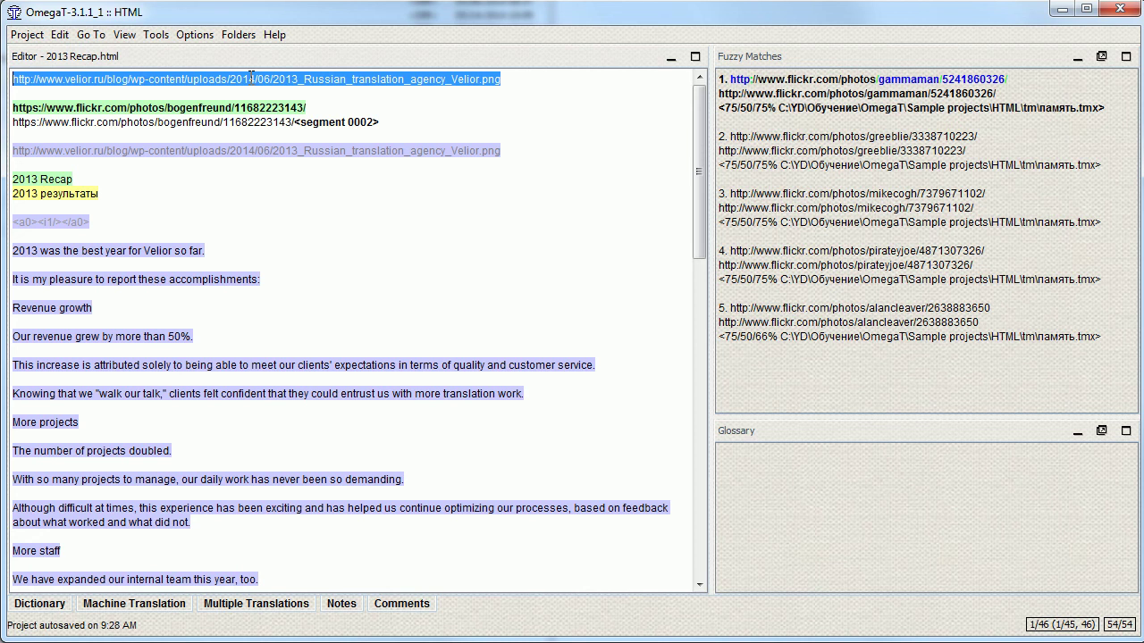
{"action": "left_click", "coordinate": [252, 79]}
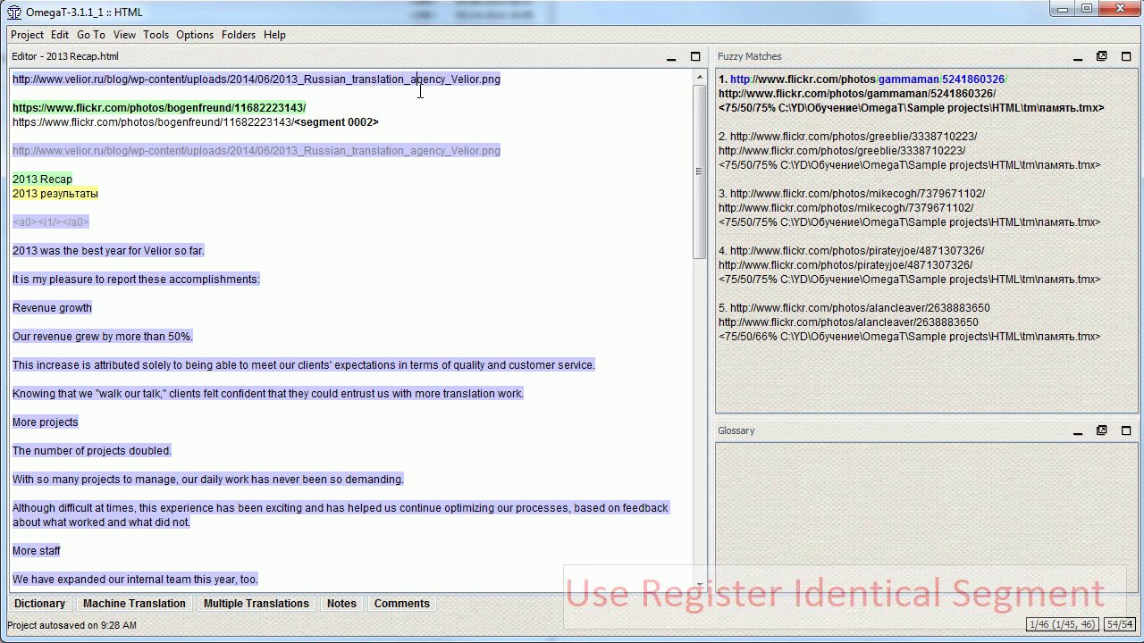
- Open the first image URL segment and register its translation as identical to the source
{"action": "double_click", "coordinate": [336, 78]}
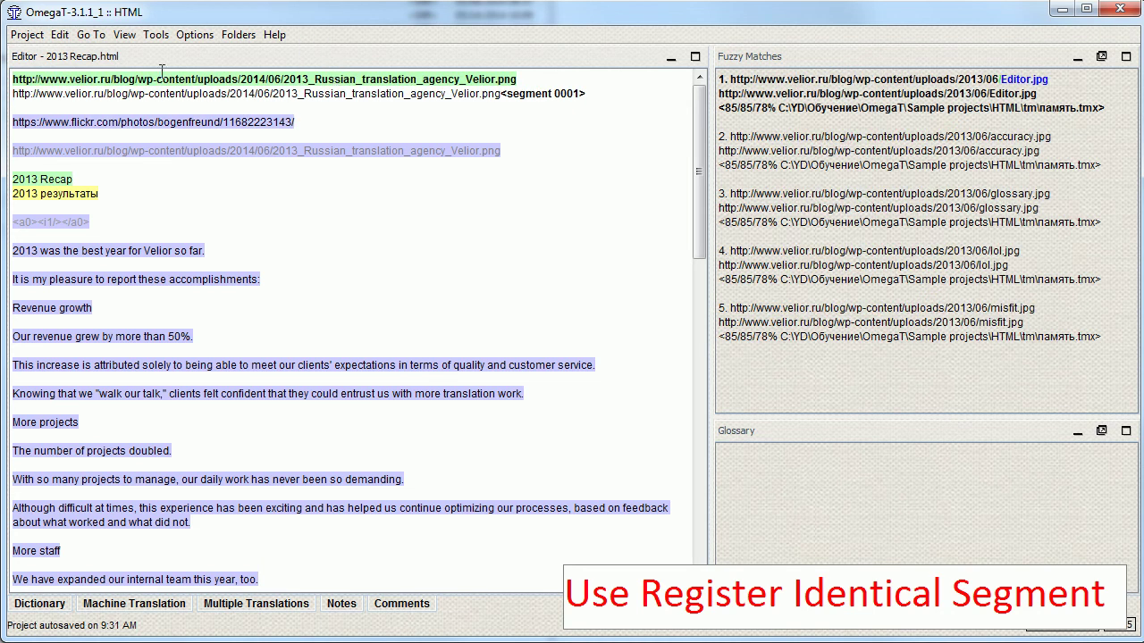
{"action": "left_click", "coordinate": [59, 34]}
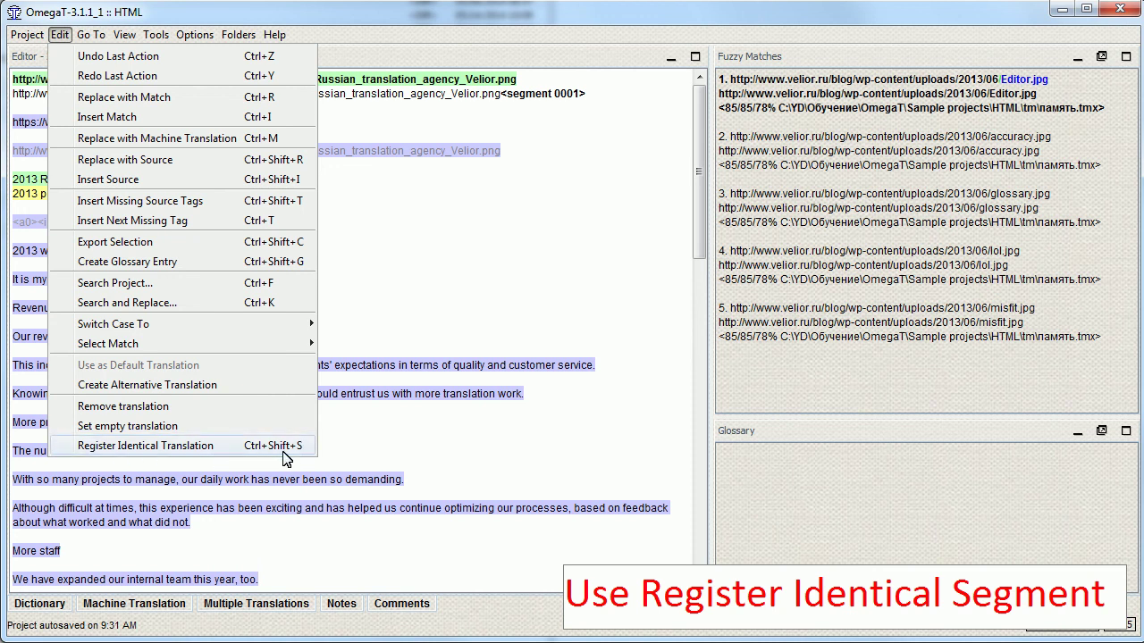
{"action": "left_click", "coordinate": [448, 88]}
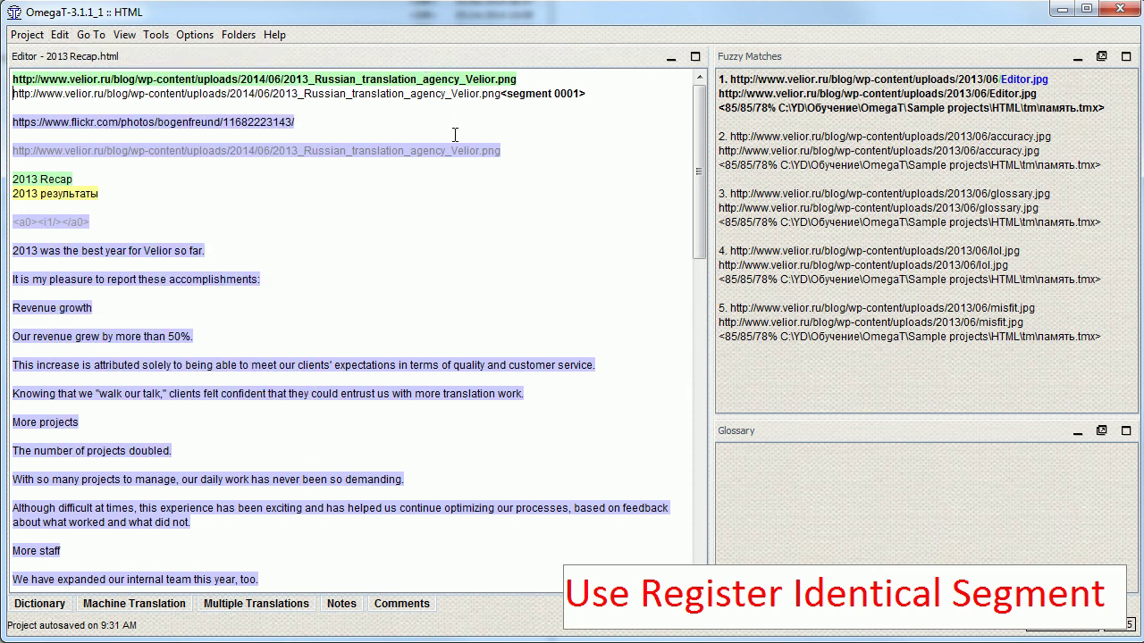
{"action": "key", "text": "ctrl+shift+s"}
{"action": "left_click", "coordinate": [287, 93]}
{"action": "left_click", "coordinate": [410, 79]}
{"action": "key", "text": "Return"}
- Examine the marking of the first image URL segment and its repetition, and the segments further down the document
{"action": "left_click", "coordinate": [525, 95]}
{"action": "key", "text": "ctrl+a"}
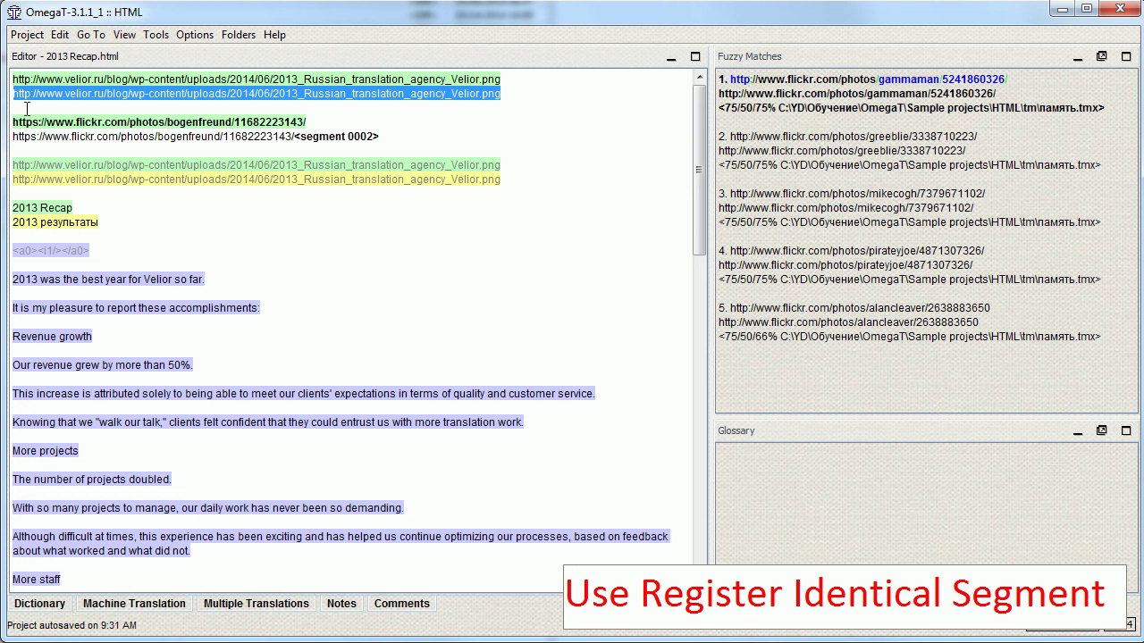
{"action": "left_click", "coordinate": [446, 170]}
{"action": "left_click_drag", "start_coordinate": [502, 179], "coordinate": [12, 178]}
{"action": "key", "text": "ctrl+shift+s"}
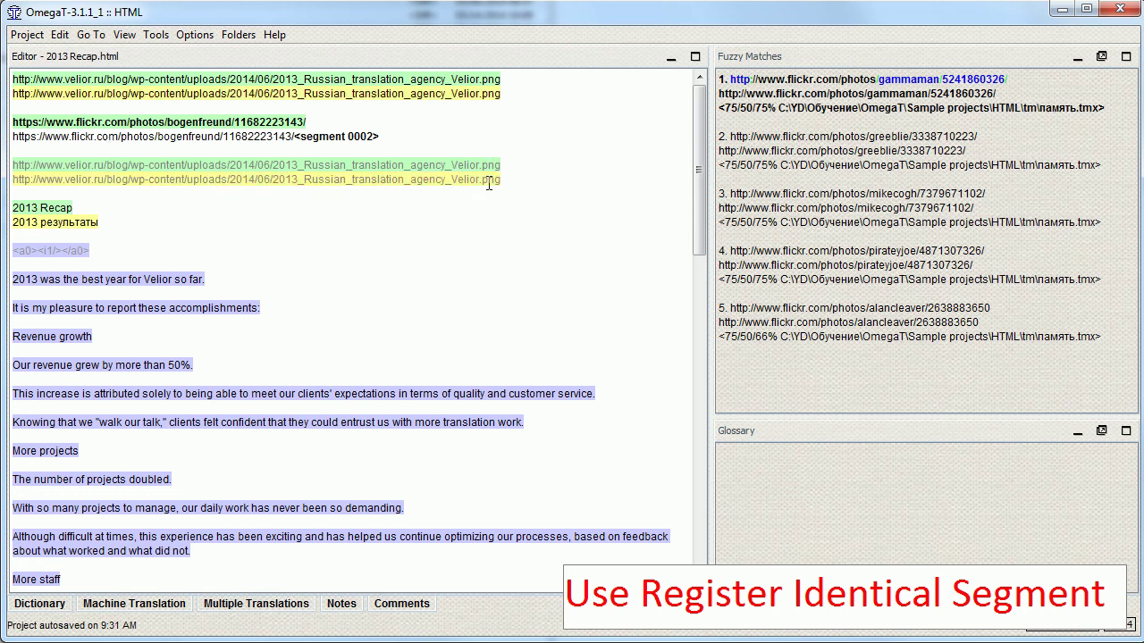
{"action": "left_click", "coordinate": [142, 156]}
{"action": "scroll", "coordinate": [148, 231], "scroll_direction": "down", "scroll_amount": 15}
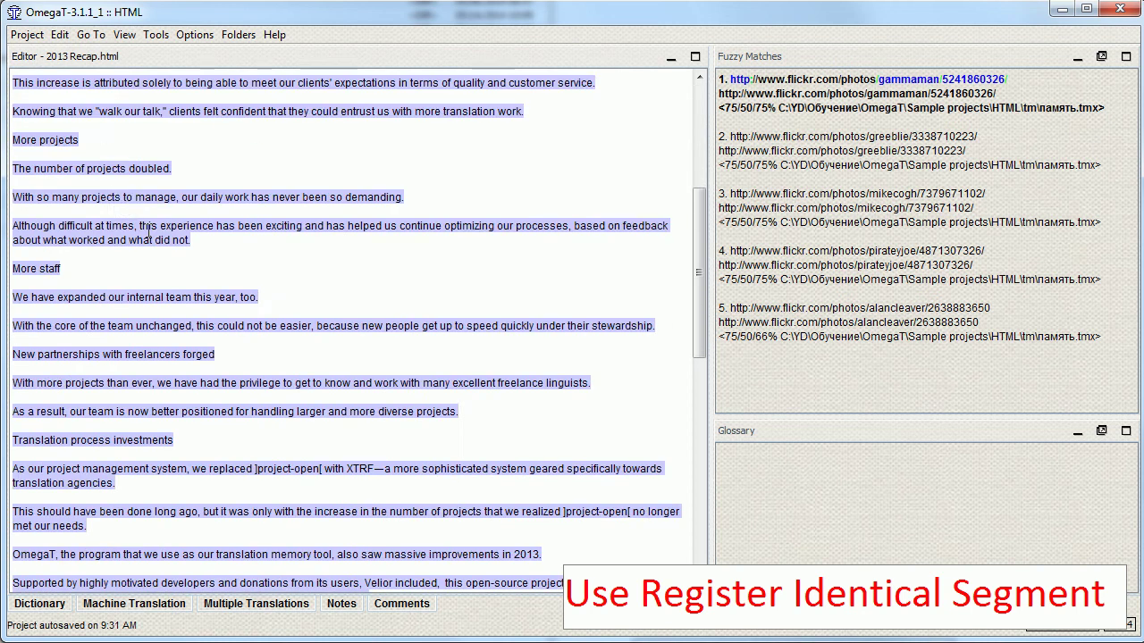
{"action": "scroll", "coordinate": [148, 231], "scroll_direction": "down", "scroll_amount": 4}
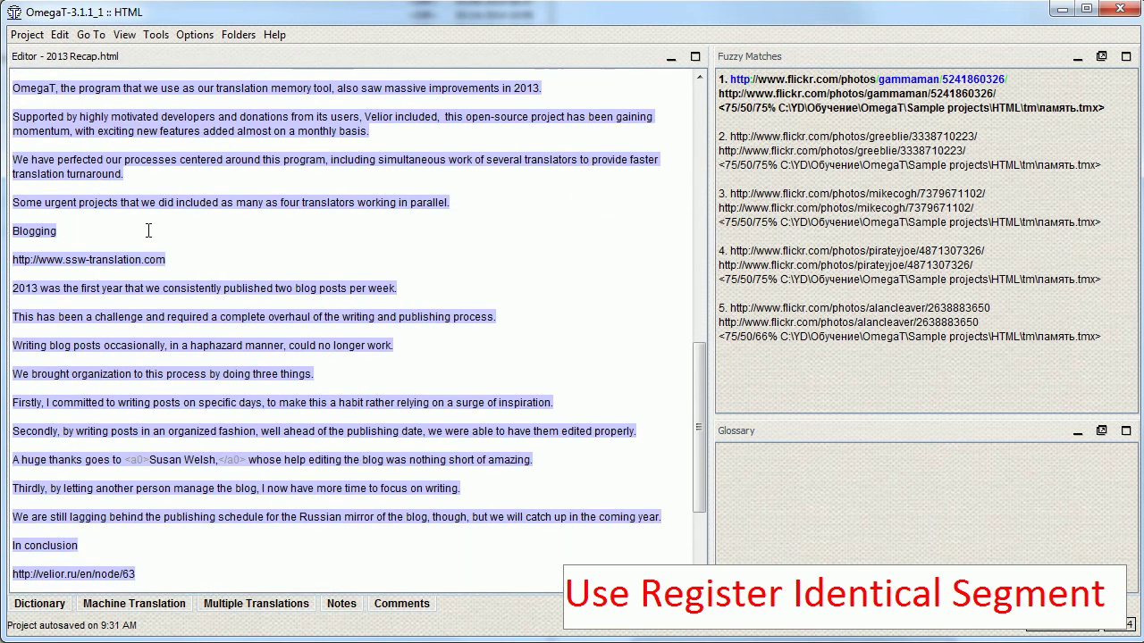
{"action": "scroll", "coordinate": [148, 230], "scroll_direction": "down", "scroll_amount": 4}
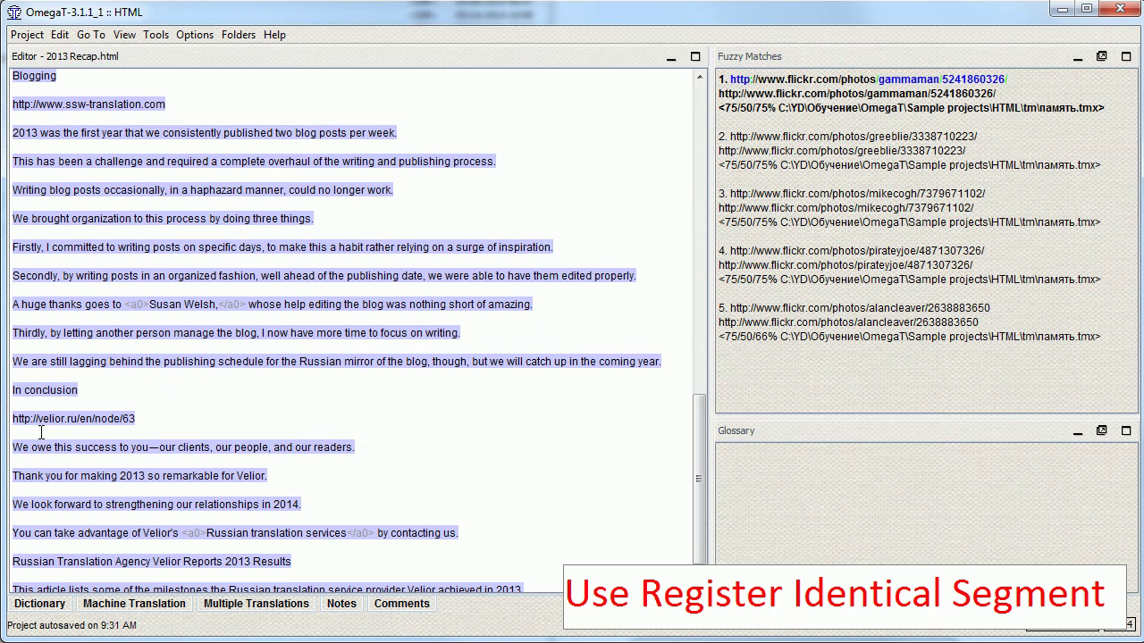
{"action": "left_click", "coordinate": [65, 418]}
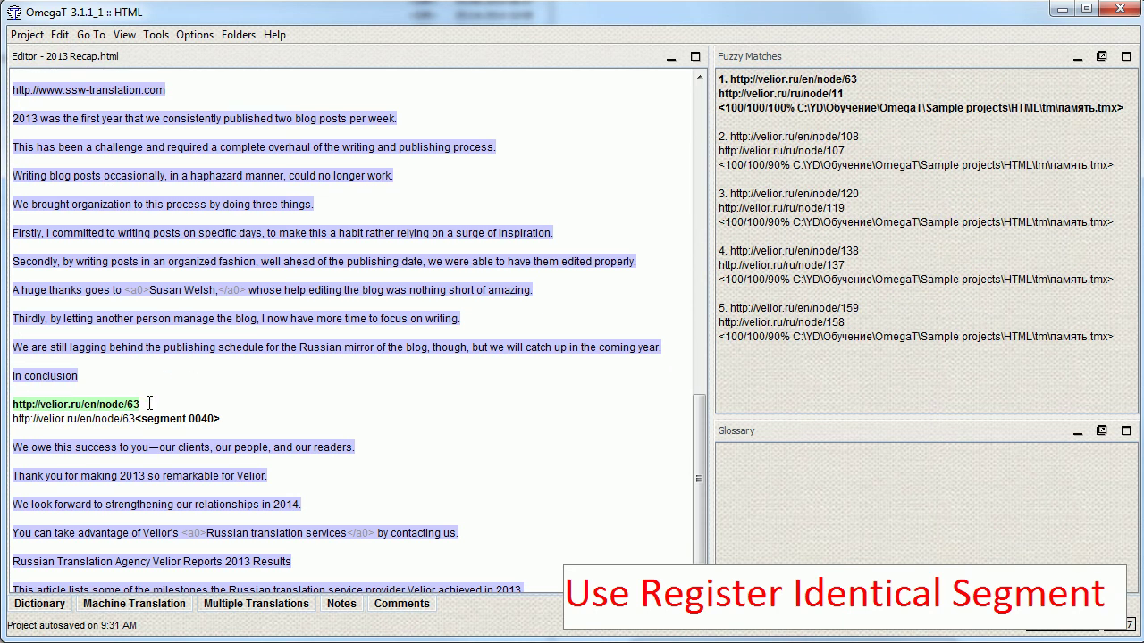
{"action": "left_click_drag", "start_coordinate": [143, 404], "coordinate": [15, 403]}
{"action": "double_click", "coordinate": [85, 419]}
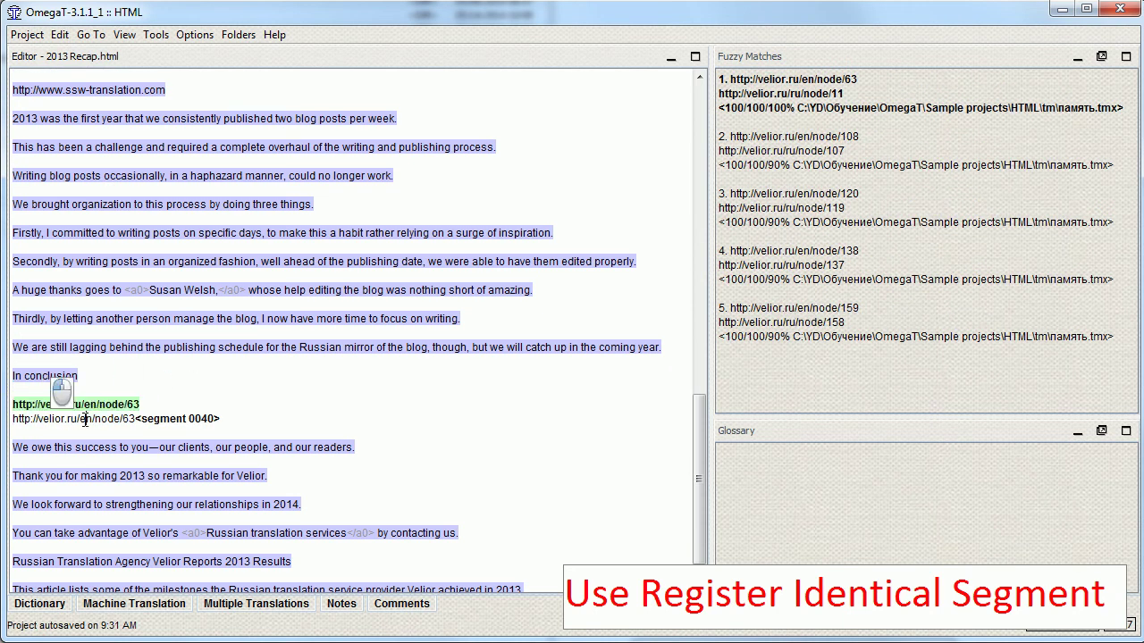
{"action": "triple_click", "coordinate": [141, 420]}
{"action": "left_click", "coordinate": [149, 436]}
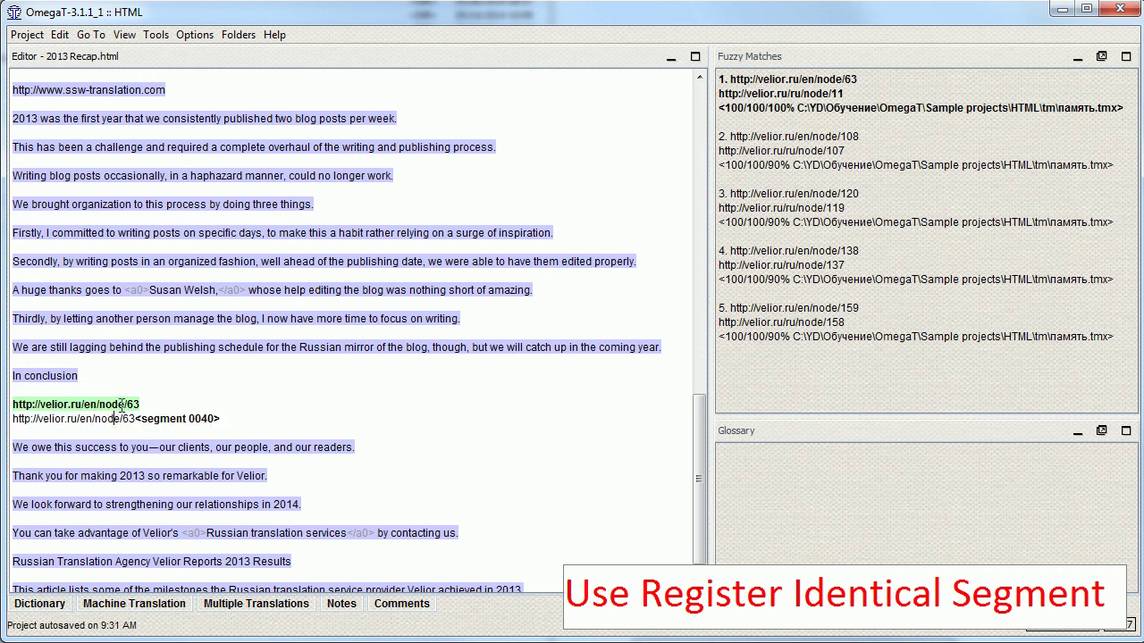
{"action": "key", "text": "ctrl+shift+s"}
{"action": "key", "text": "Return"}
{"action": "left_click_drag", "start_coordinate": [107, 418], "coordinate": [13, 404]}
{"action": "left_click", "coordinate": [143, 418]}
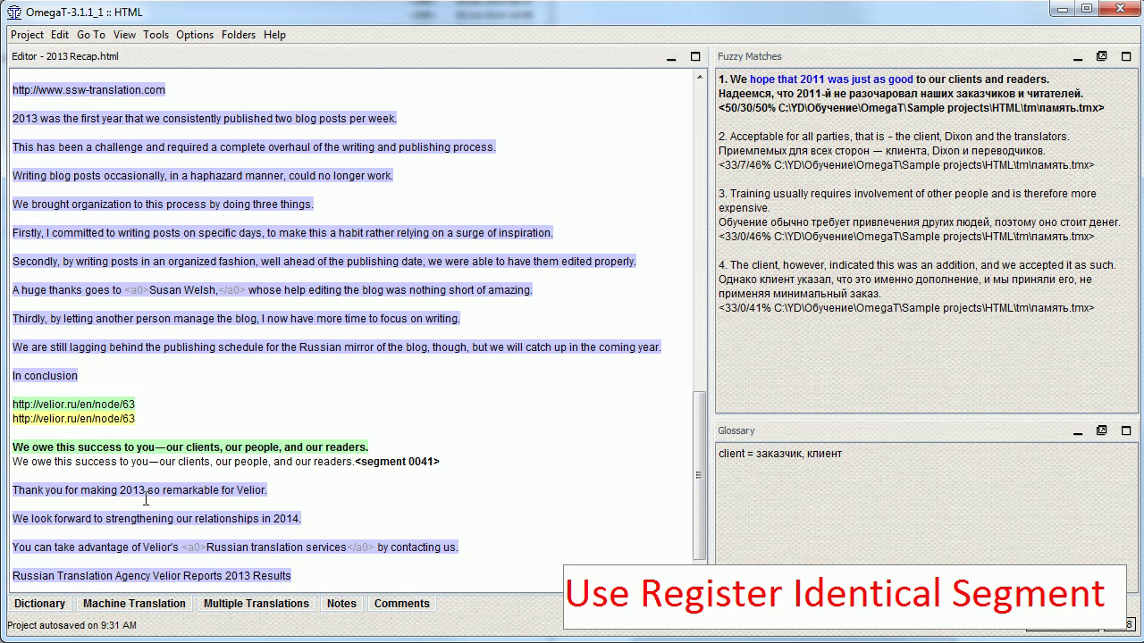
- Enable the editing behaviour option that allows a translation to be equal to its source
{"action": "left_click", "coordinate": [451, 365]}
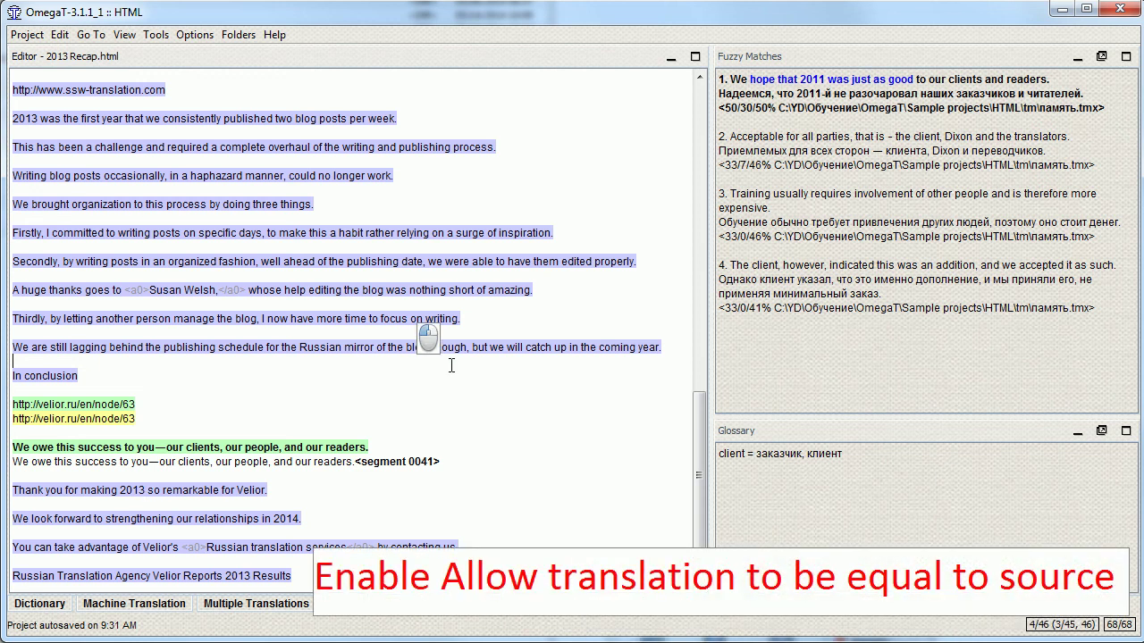
{"action": "left_click", "coordinate": [194, 34]}
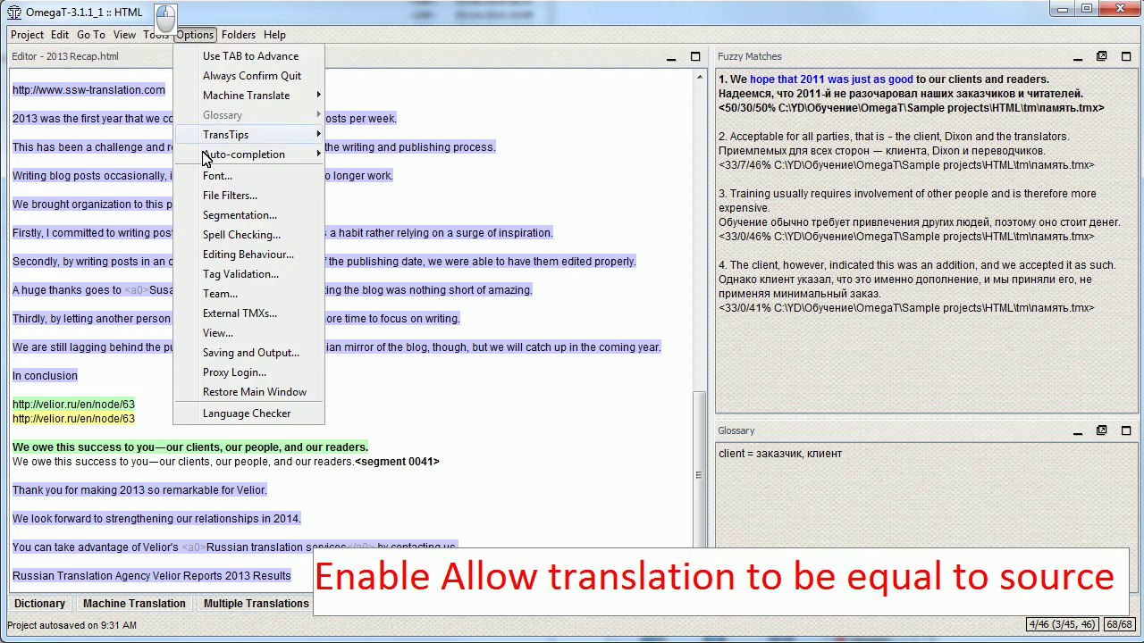
{"action": "left_click", "coordinate": [237, 264]}
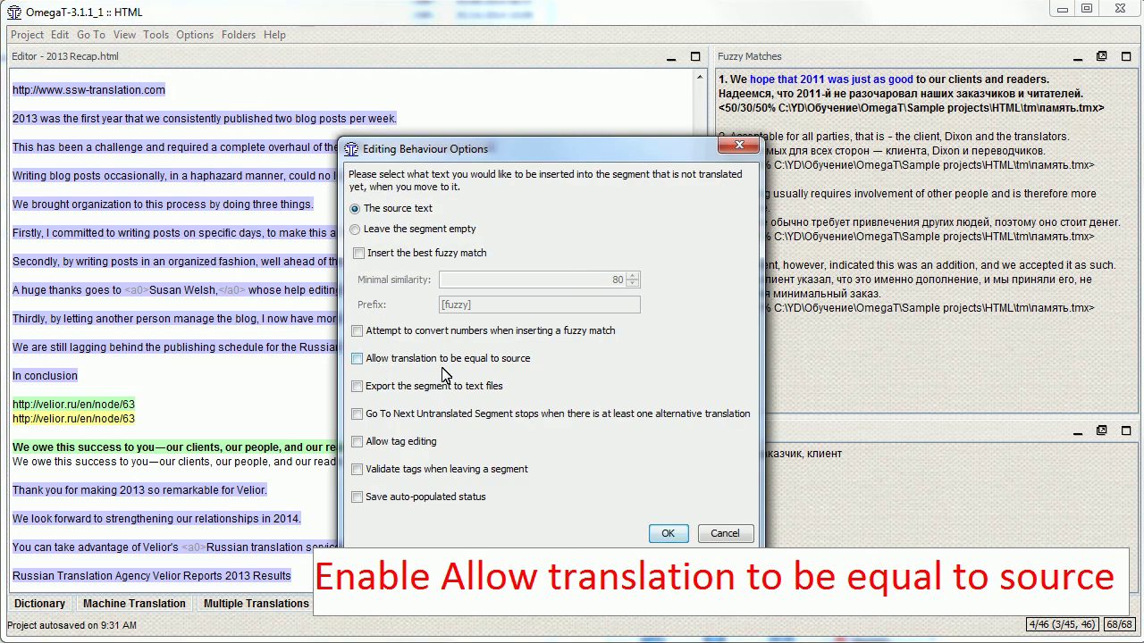
{"action": "left_click", "coordinate": [524, 366]}
{"action": "key", "text": "alt+s"}
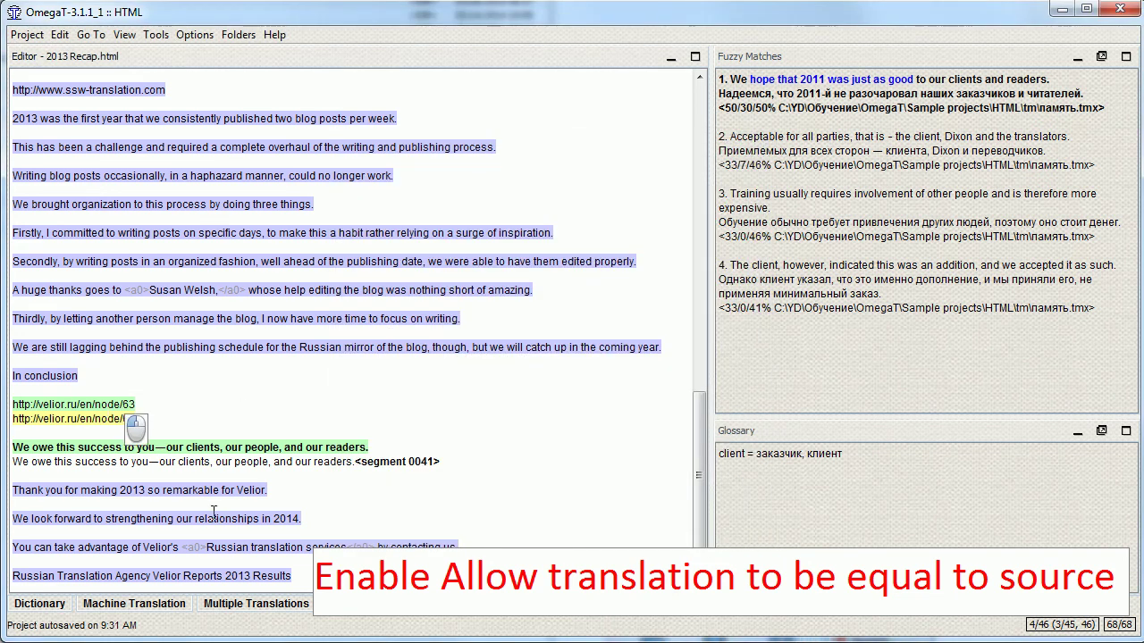
- Confirm the unchanged source text as the translation of the "We owe this success", "Thank you for making 2013" and "We look forward" segments
{"action": "key", "text": "End"}
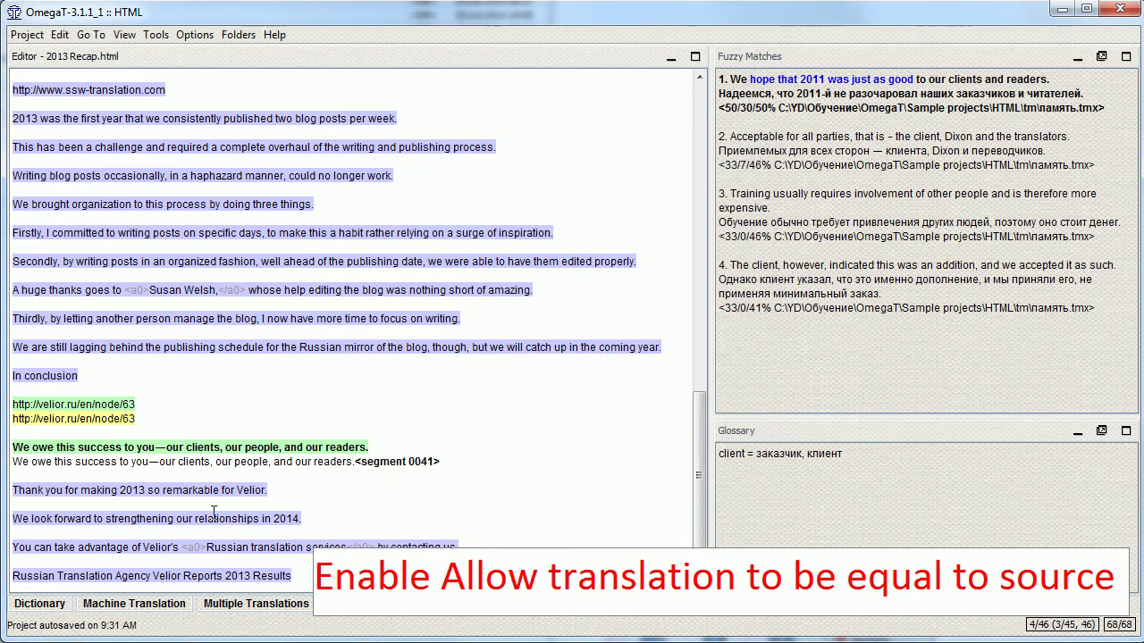
{"action": "key", "text": "Return"}
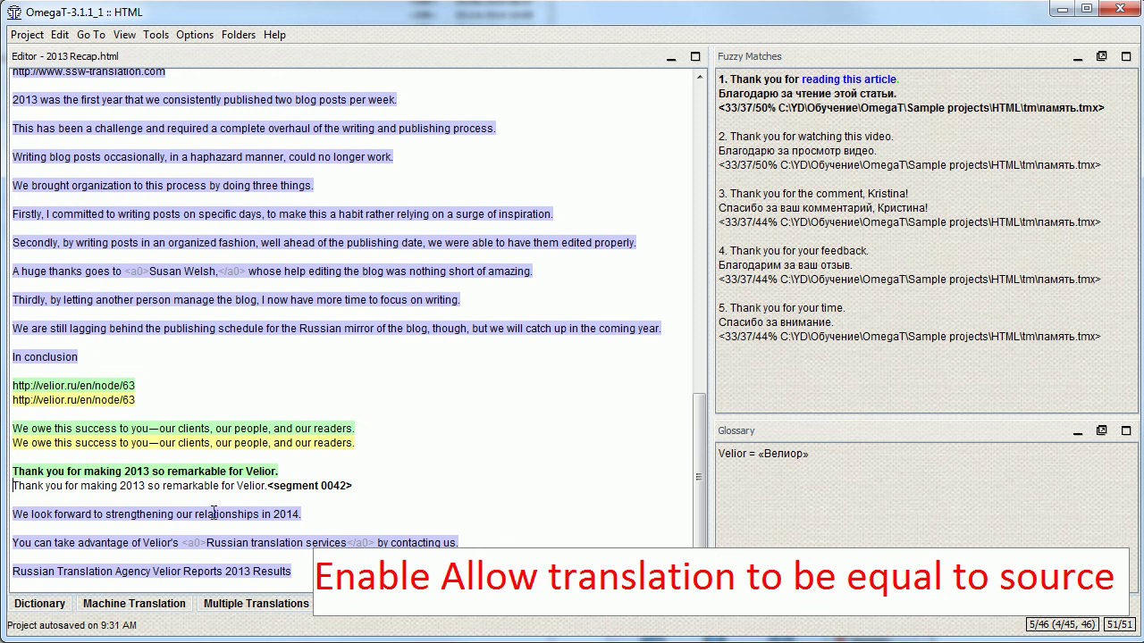
{"action": "key", "text": "Return"}
{"action": "key", "text": "Return"}
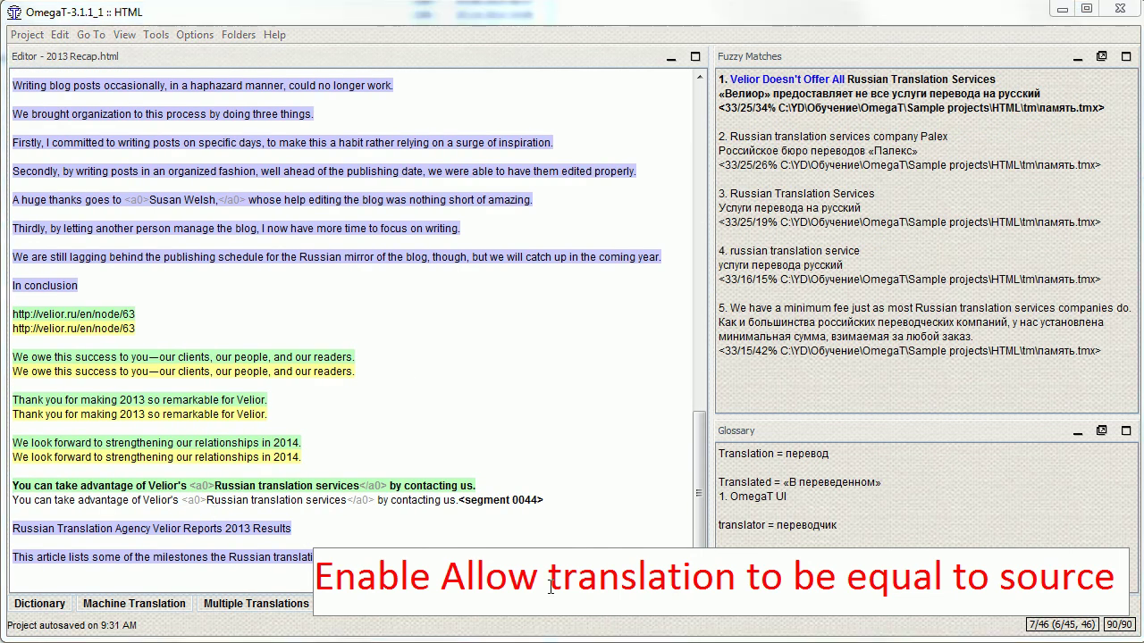
{"action": "left_click", "coordinate": [274, 443]}
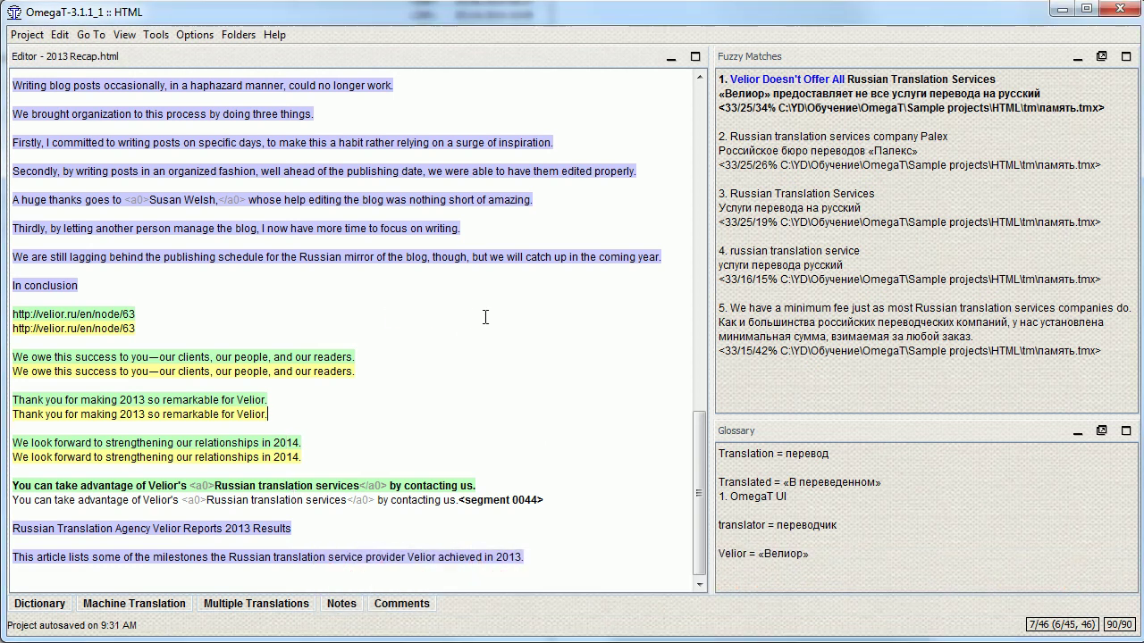
- Disable the editing behaviour option that allows a translation to be equal to its source
{"action": "left_click", "coordinate": [206, 36]}
{"action": "left_click", "coordinate": [255, 259]}
{"action": "left_click", "coordinate": [447, 358]}
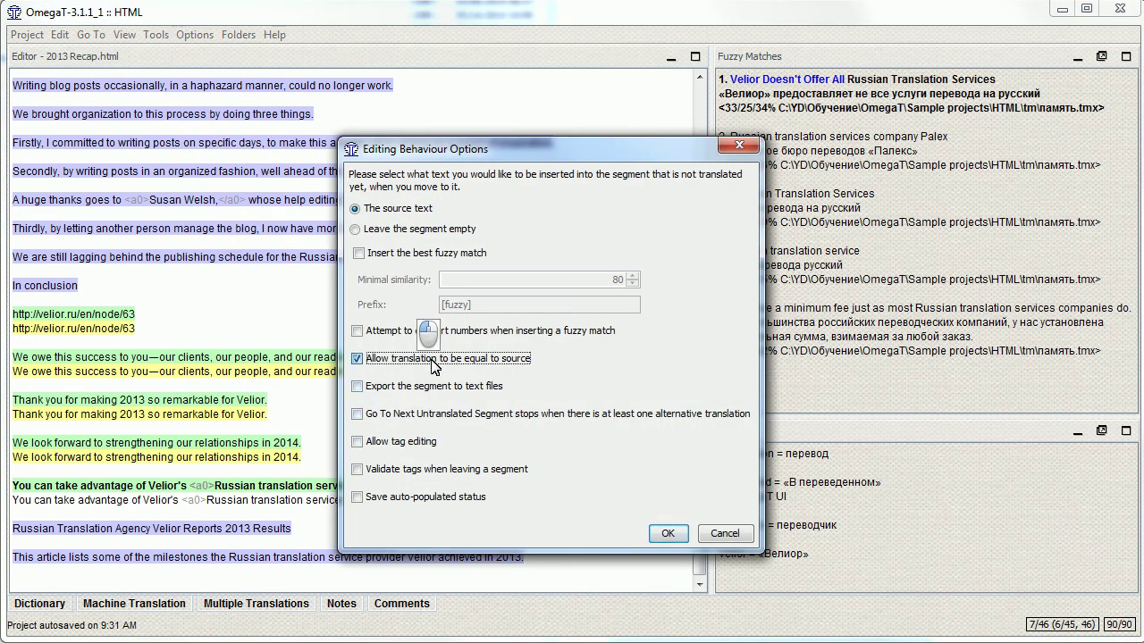
{"action": "left_click", "coordinate": [667, 533]}
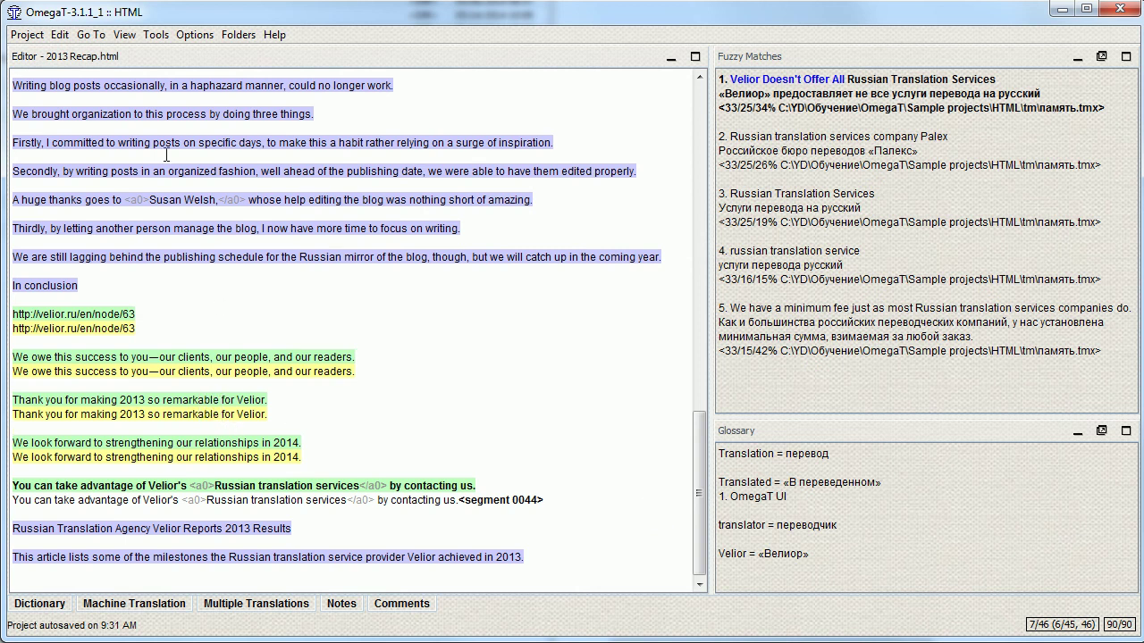
- Locate the Register Identical Translation command for the current segment
{"action": "left_click", "coordinate": [60, 36]}
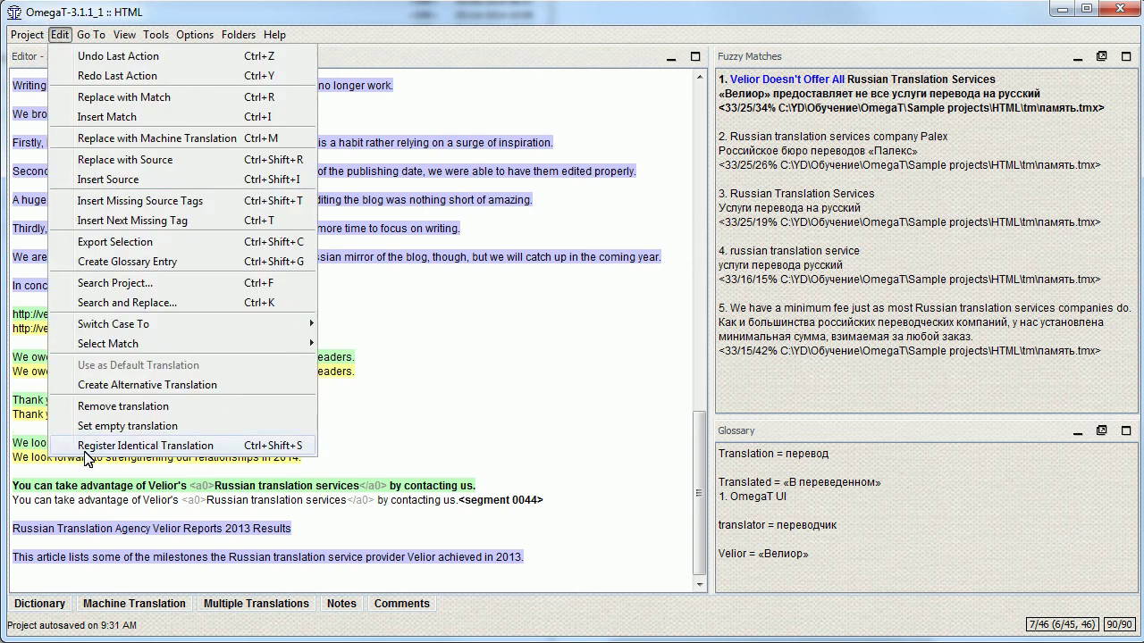